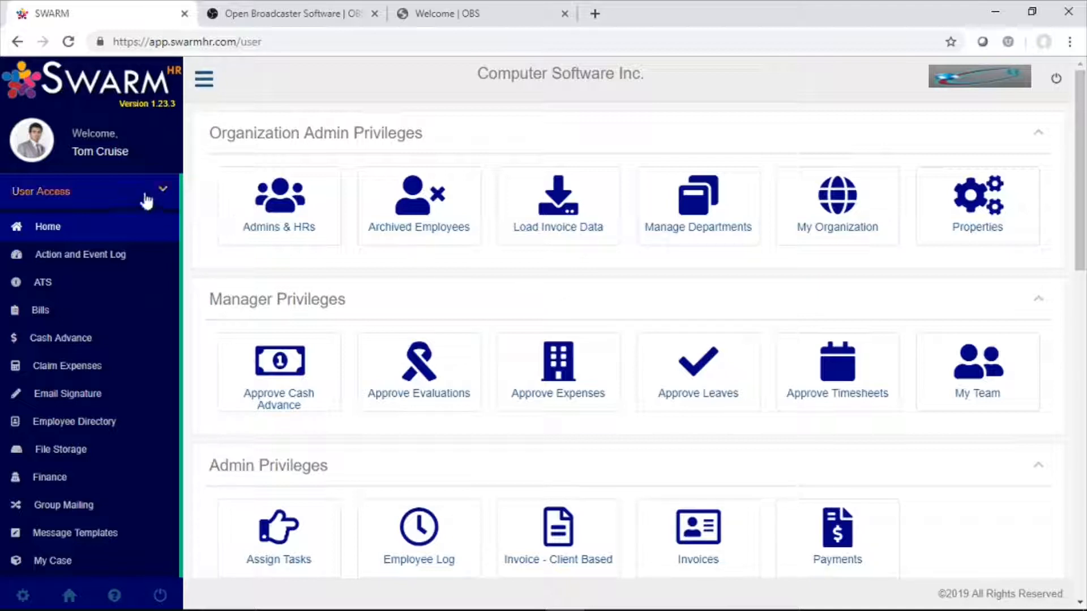
Step: Open the Properties page among the organization admin functions
left_click(165, 192)
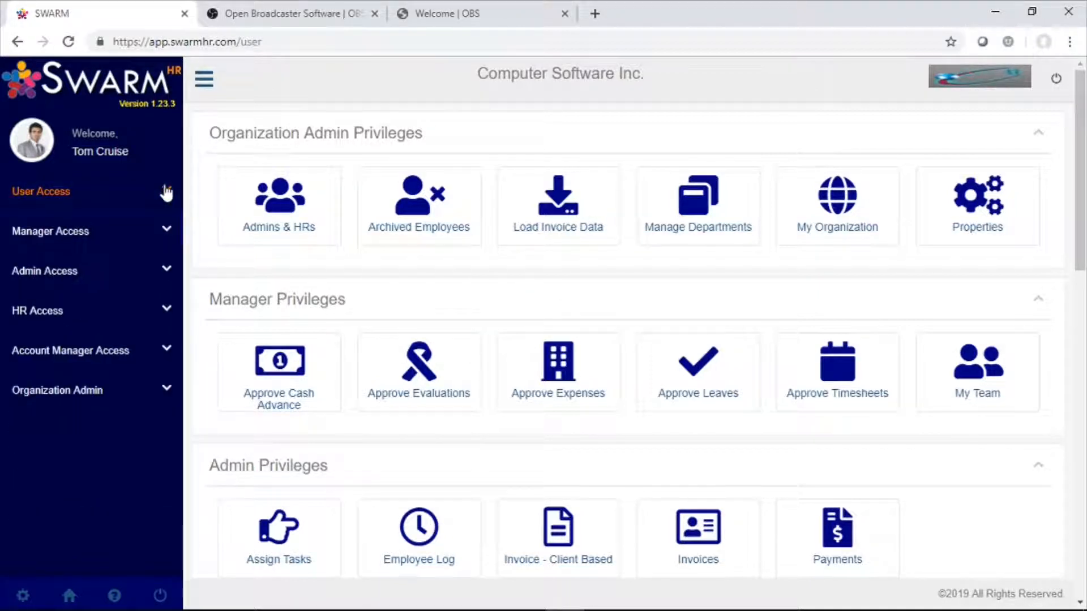
left_click(140, 396)
scroll(140, 397, "down", 1)
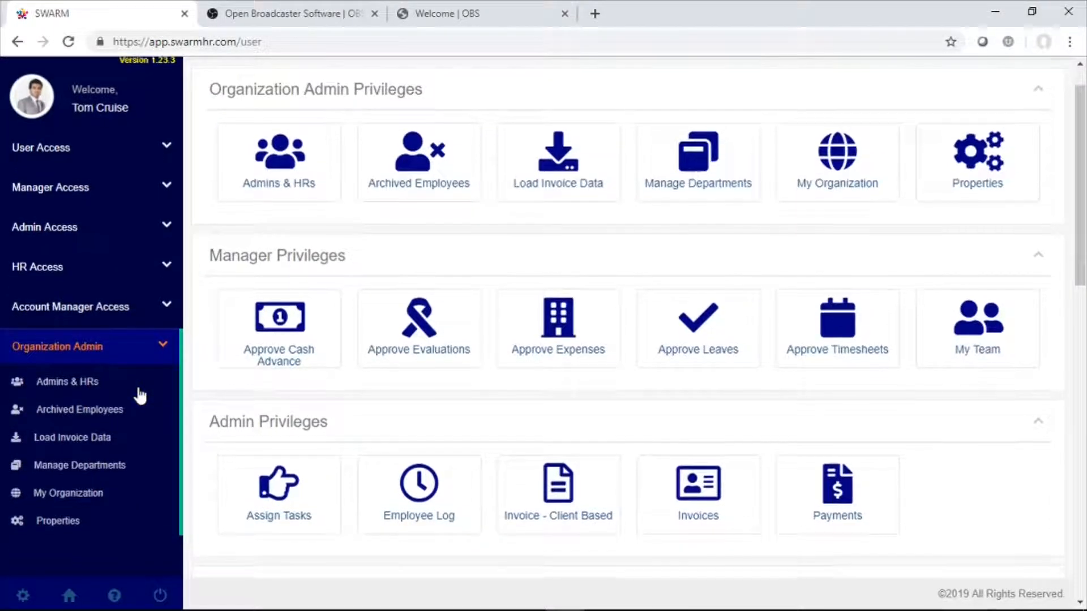
left_click(94, 512)
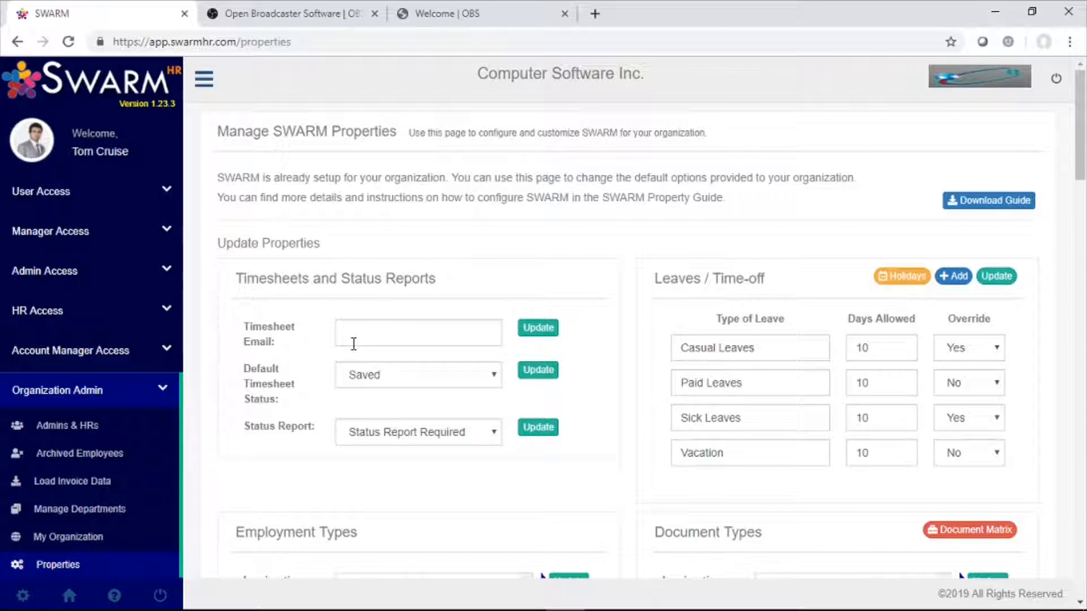
Step: Examine the available options for the default timesheet status and the status report requirement
left_click(430, 375)
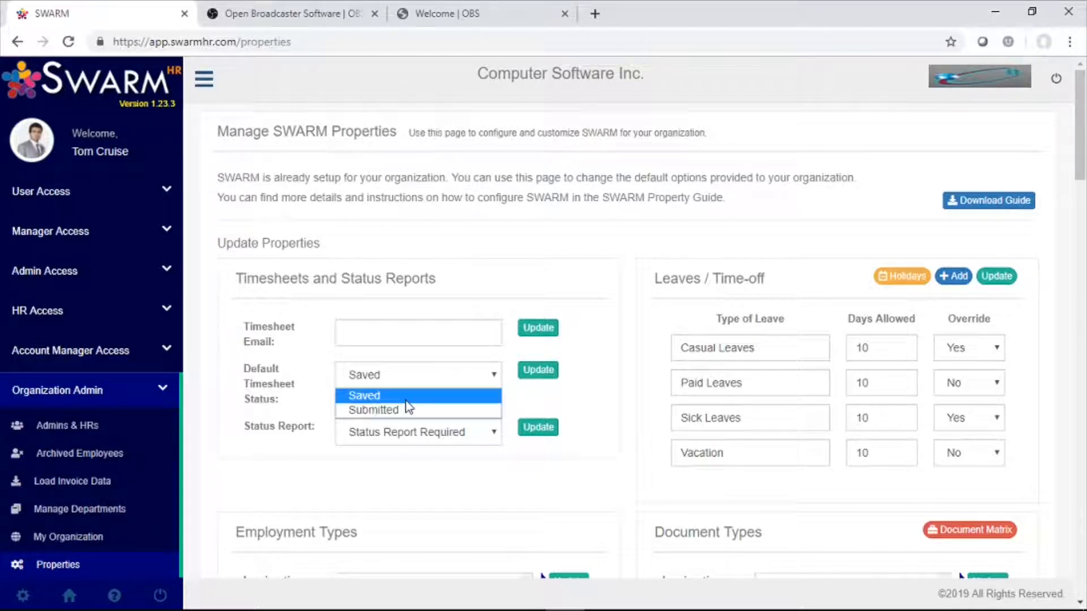
left_click(414, 439)
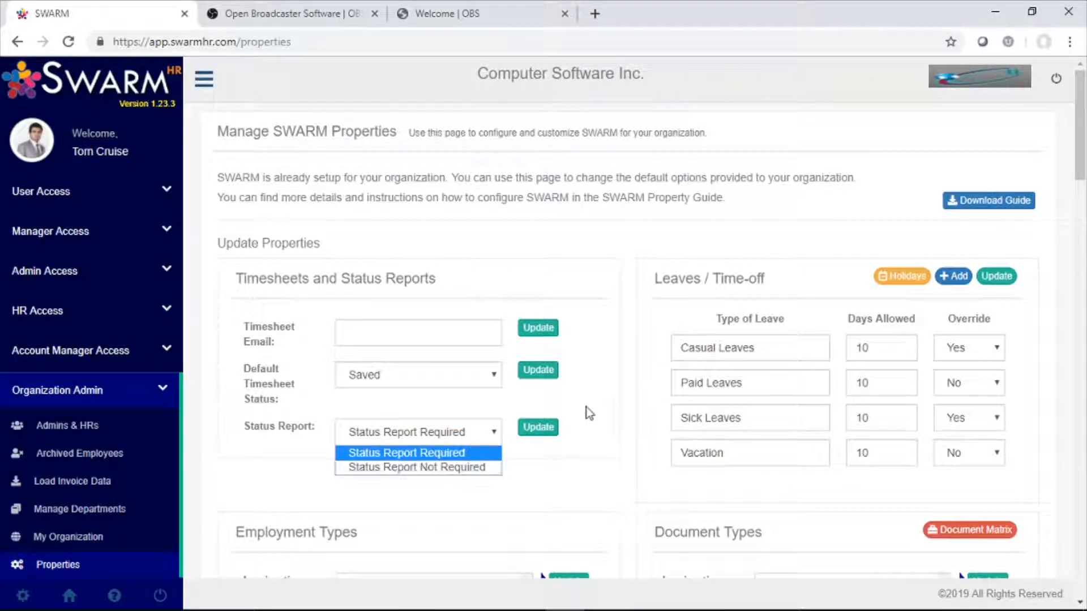
left_click(606, 414)
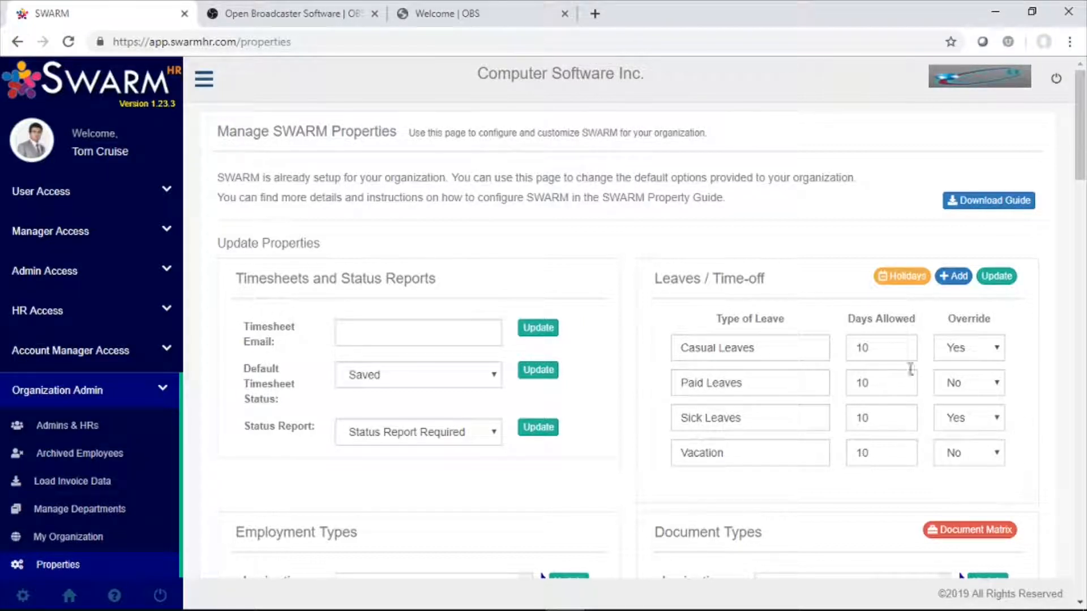
Step: In the employment immigration types, remove T.N.Visa and add CPT and L-2
scroll(776, 338, "down", 2)
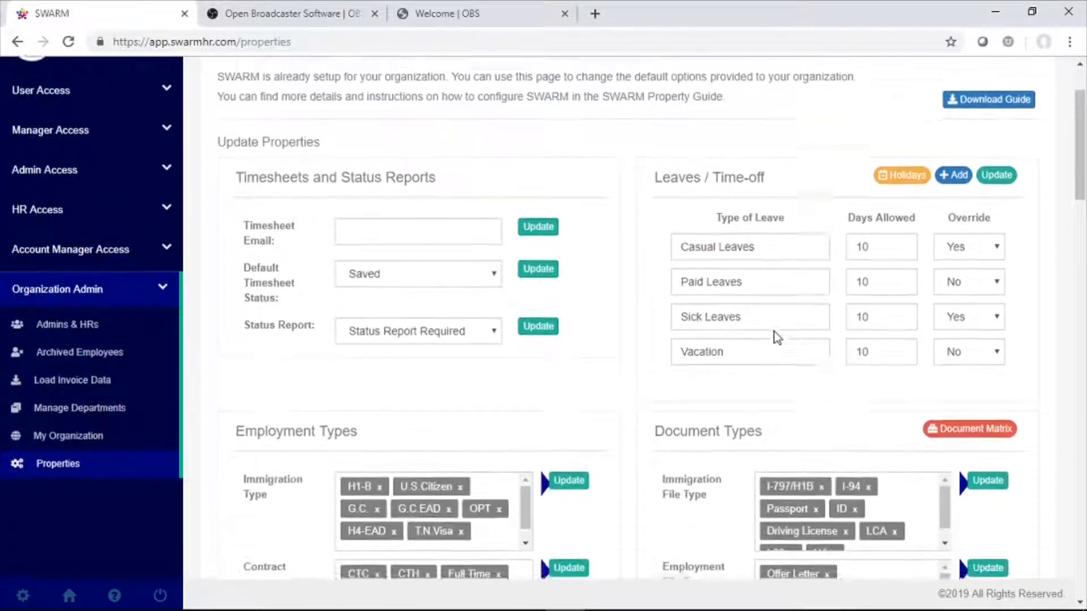
scroll(776, 335, "down", 3)
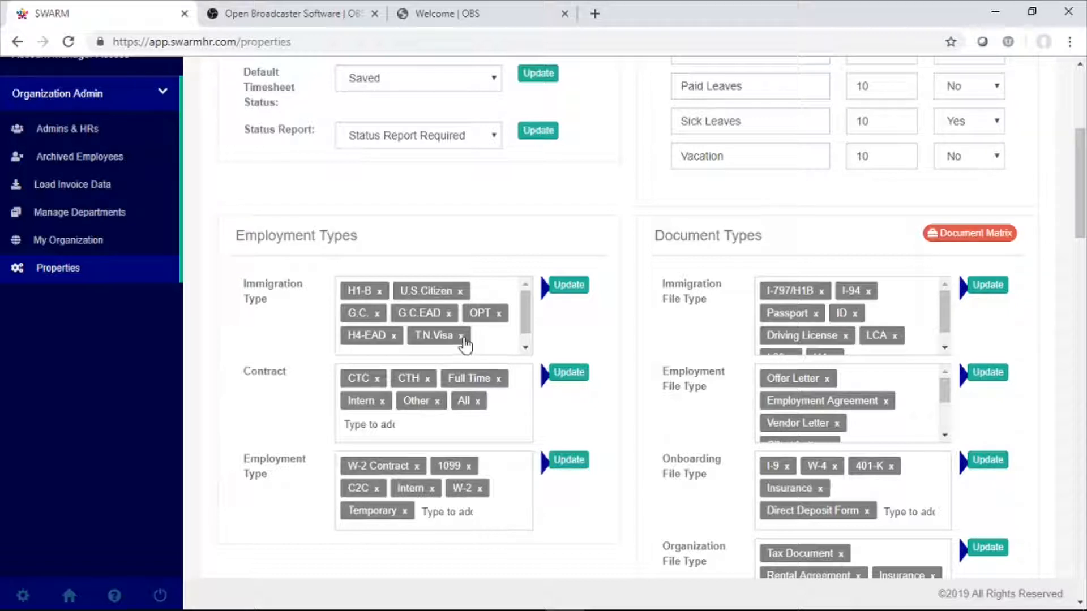
left_click(461, 338)
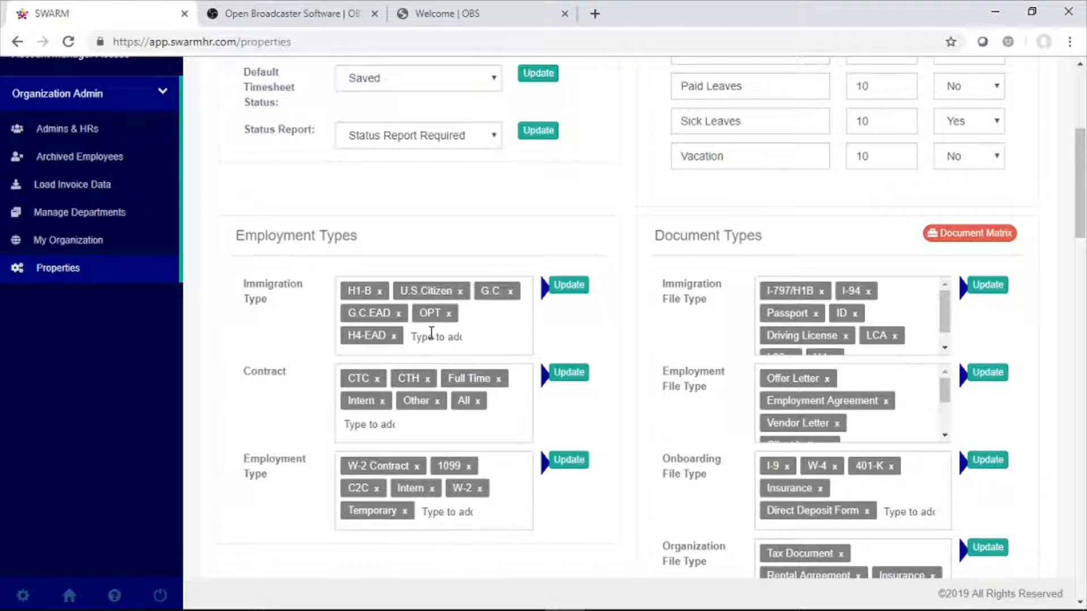
left_click(431, 334)
type("CPT")
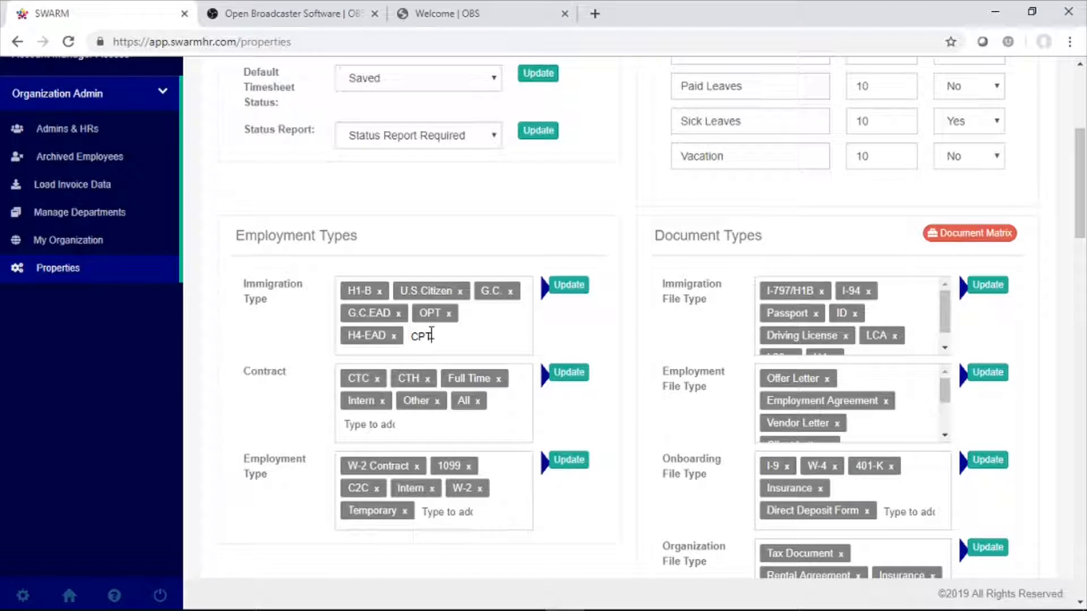
key("Return")
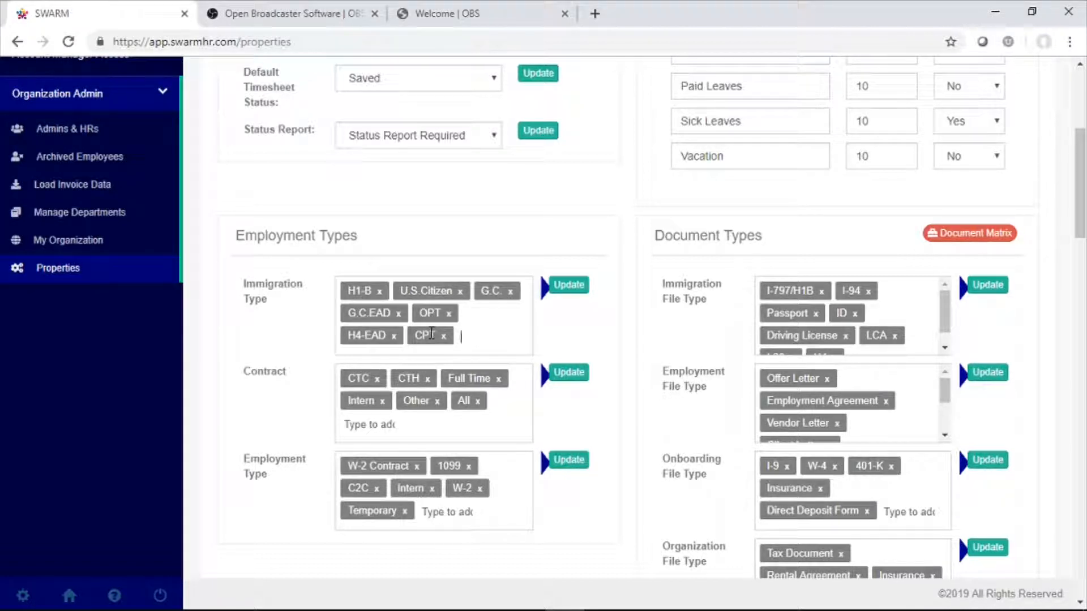
type("L-2")
key("Return")
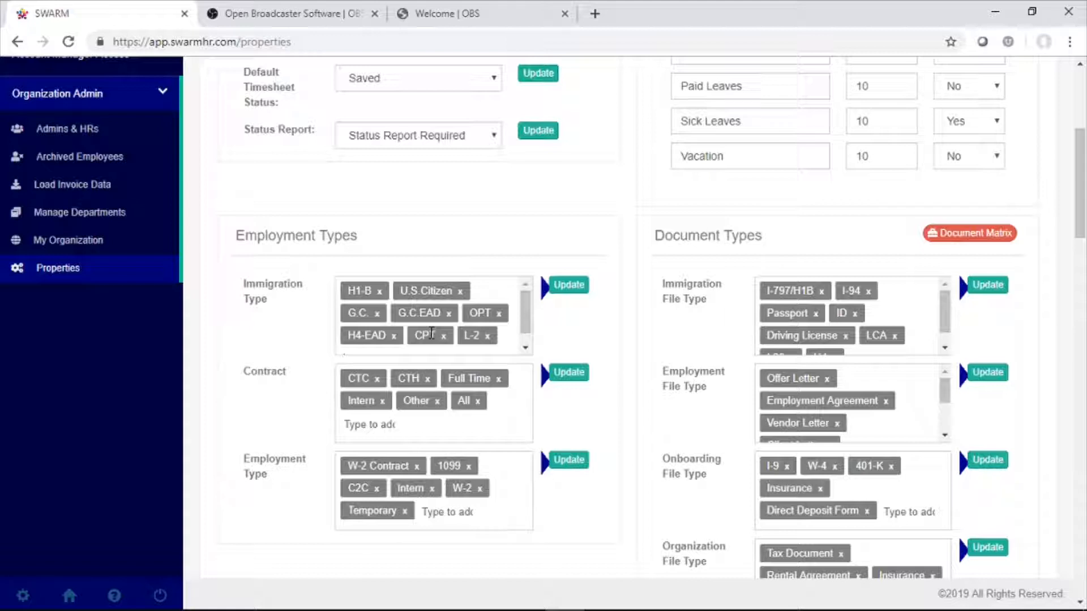
Step: Add H1B&Perm and Indian Citizen to the immigration types and save the updated list
type("H1B")
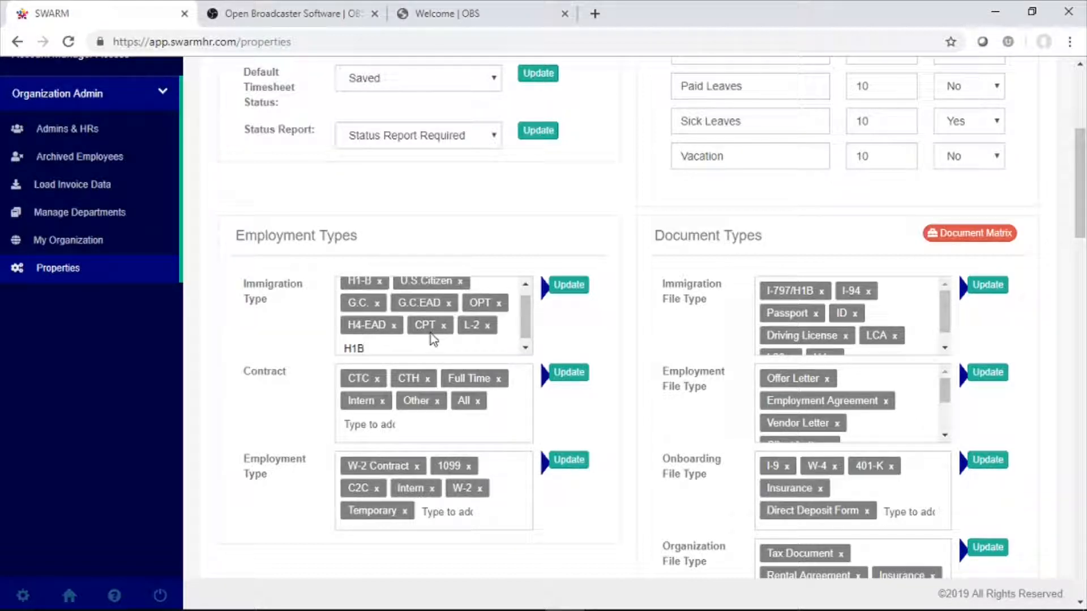
type("&Perm")
key("Return")
type("I")
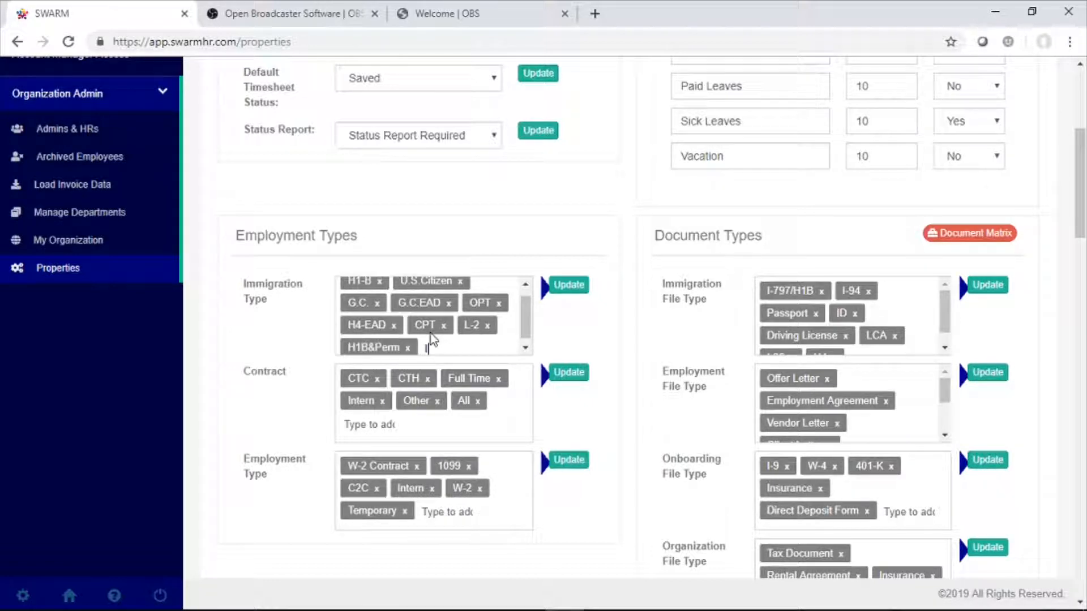
type("ndian Citizen")
key("Return")
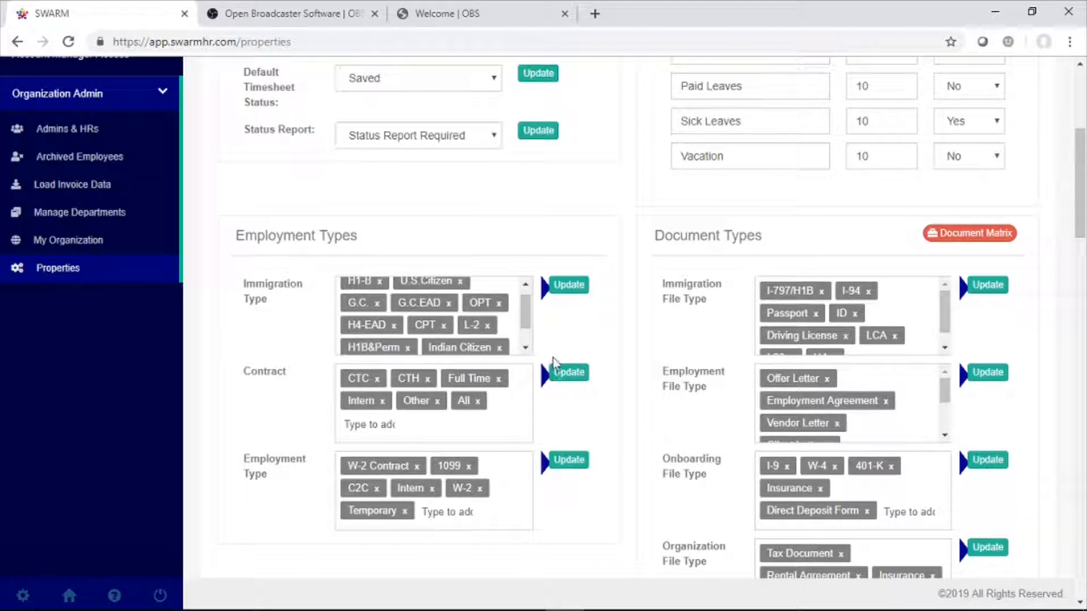
left_click(566, 286)
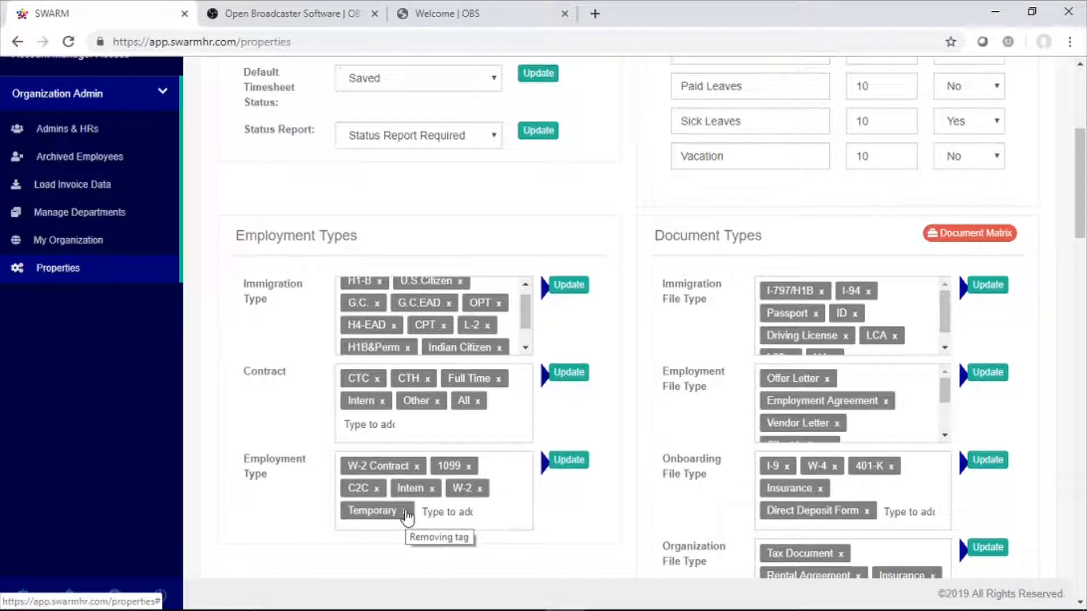
Step: In the employment type list, remove Temporary and W-2 Contract and add Fulltime India
left_click(406, 511)
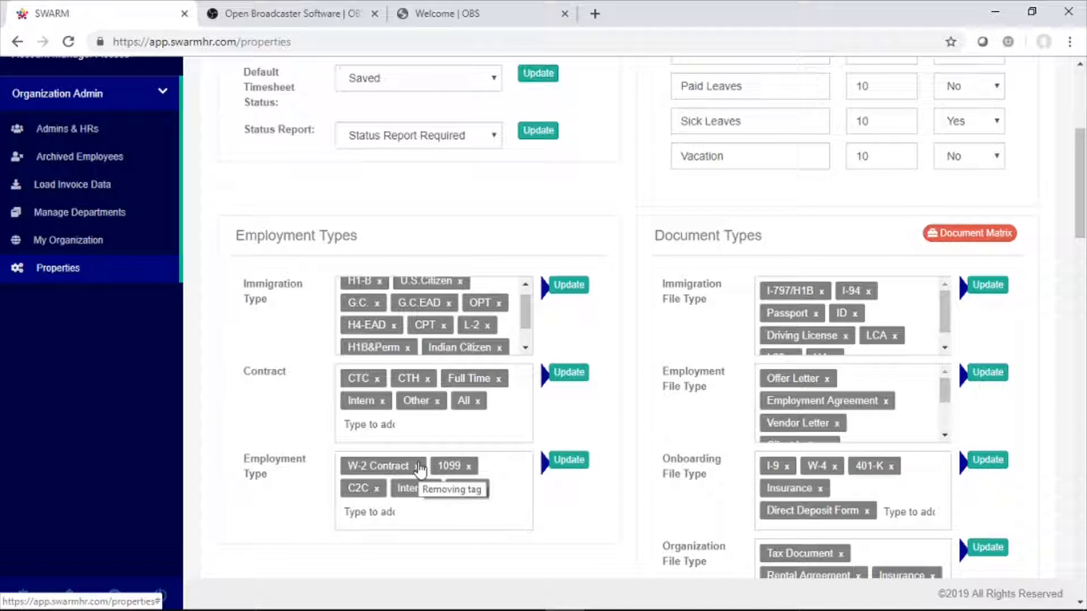
left_click(419, 470)
left_click(426, 498)
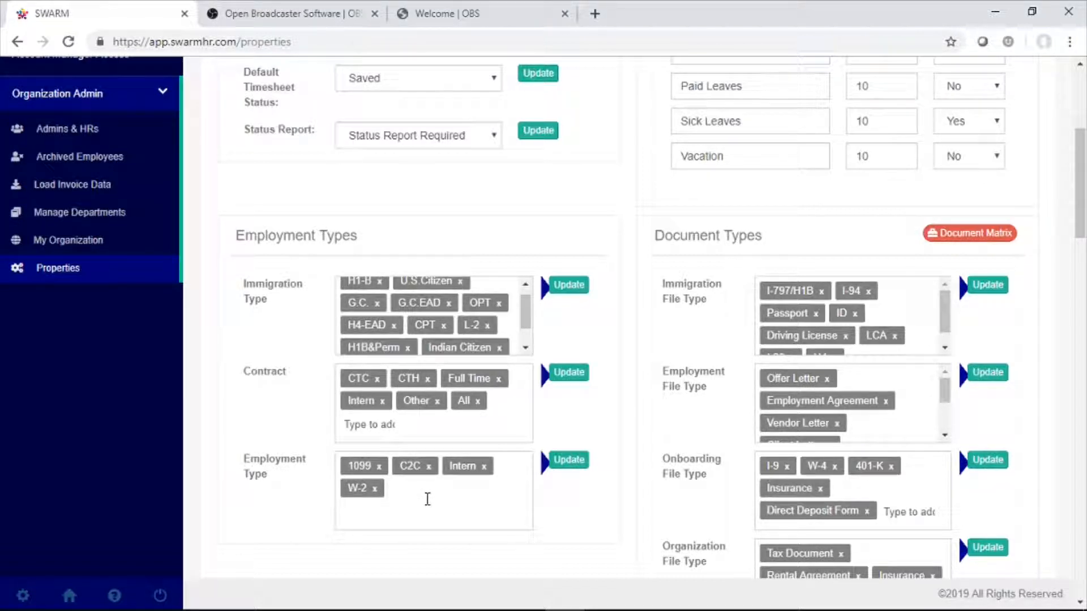
type("Fulltime India")
key("Return")
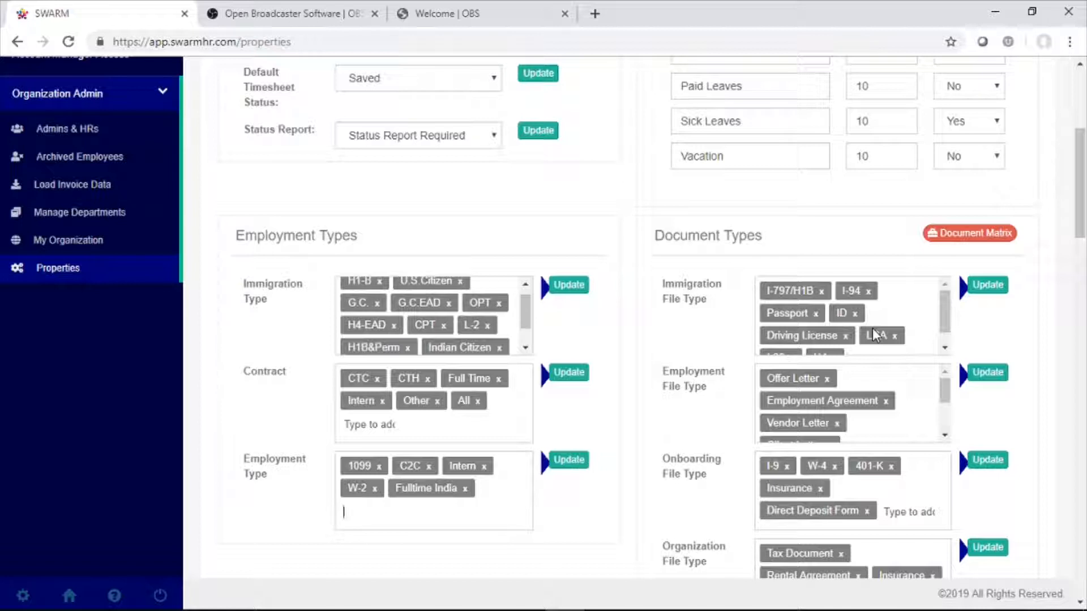
Step: Add Visa, OPT and STEM OPT to the immigration file types under the document types
scroll(874, 335, "down", 1)
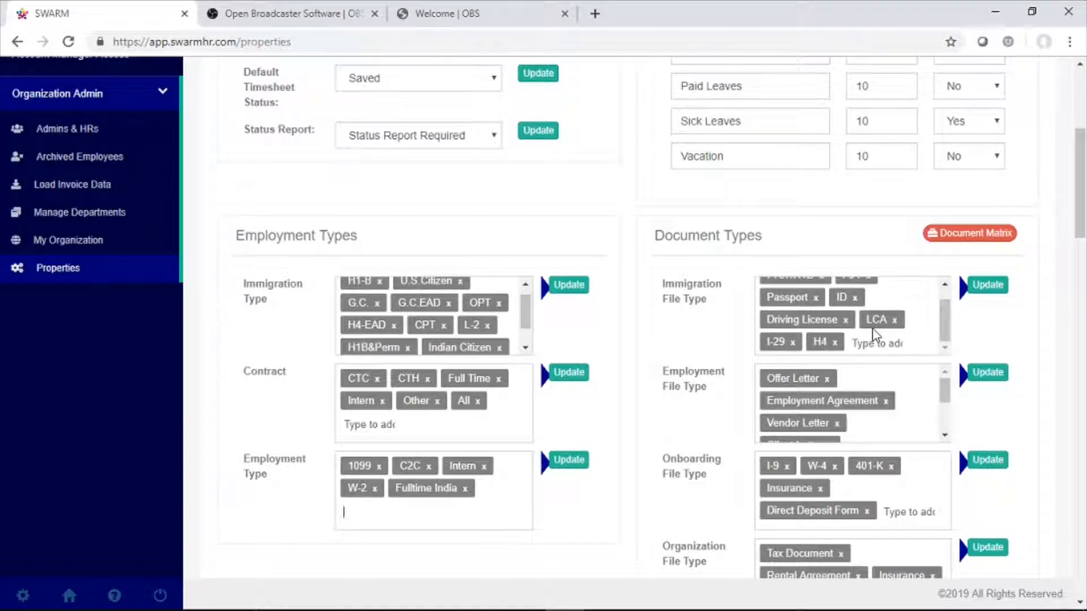
left_click(872, 343)
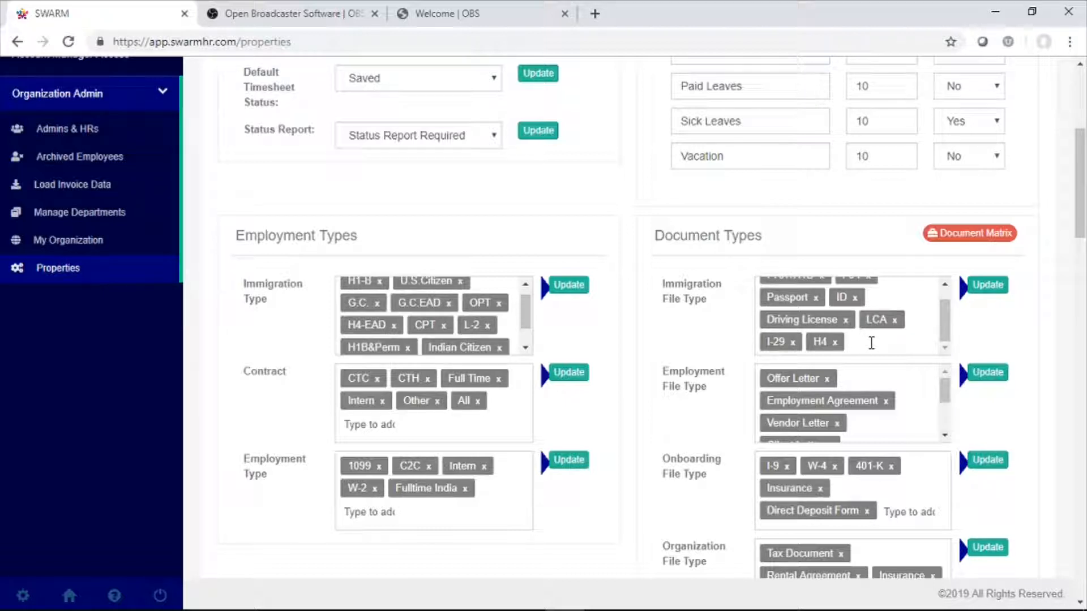
type("Visa")
key("Return")
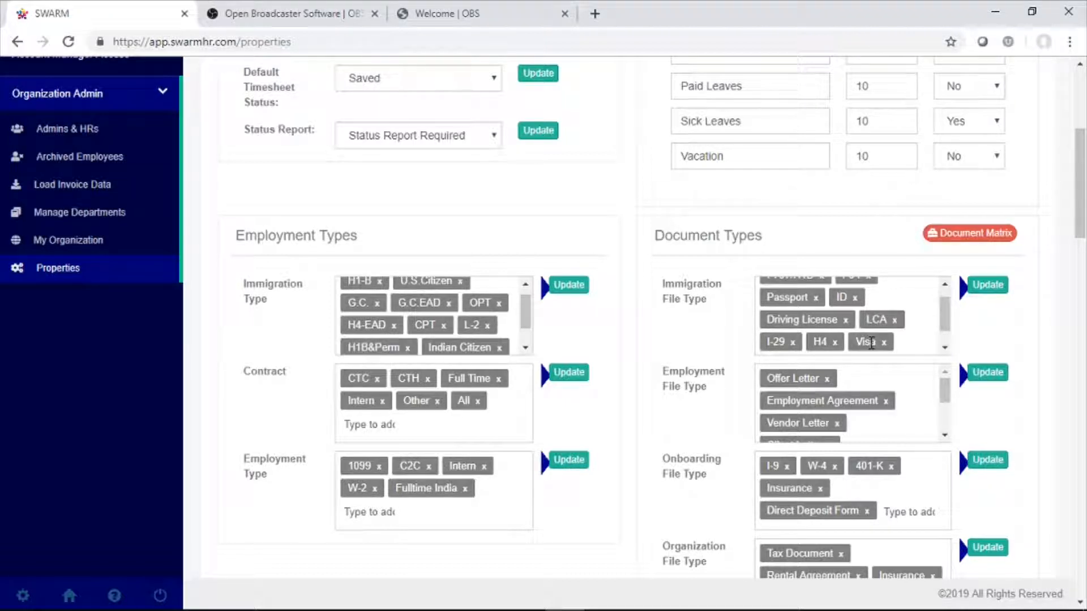
type("OPT")
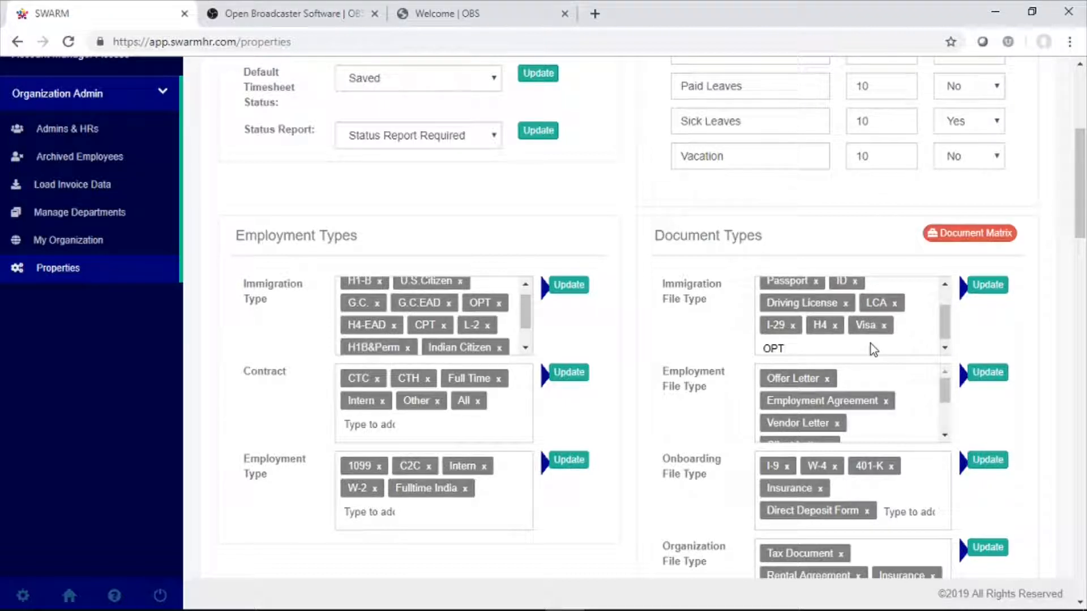
key("Return")
type("STEM")
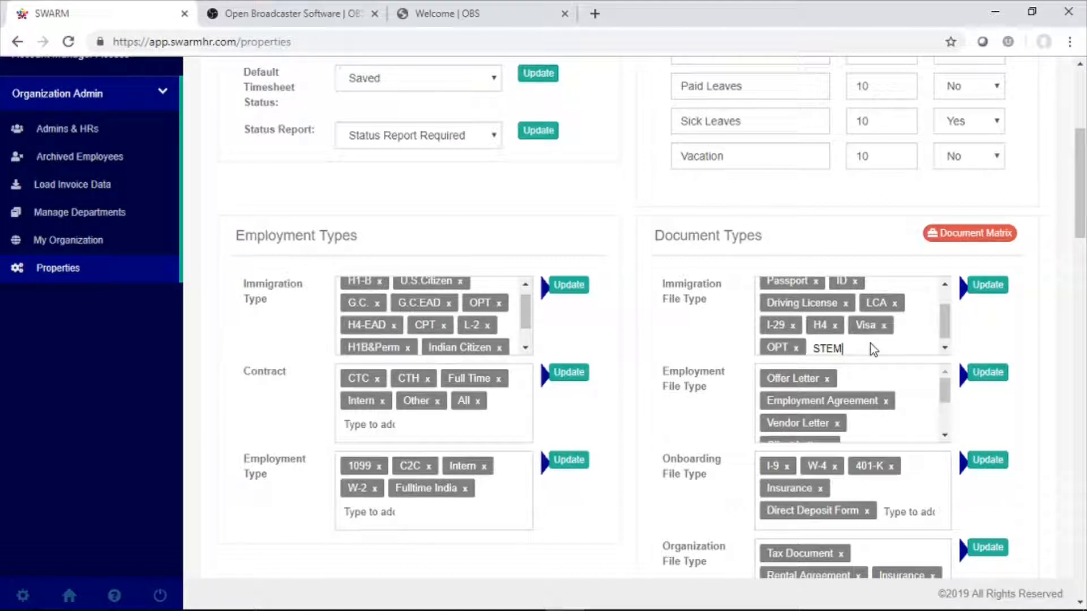
type(" OPT")
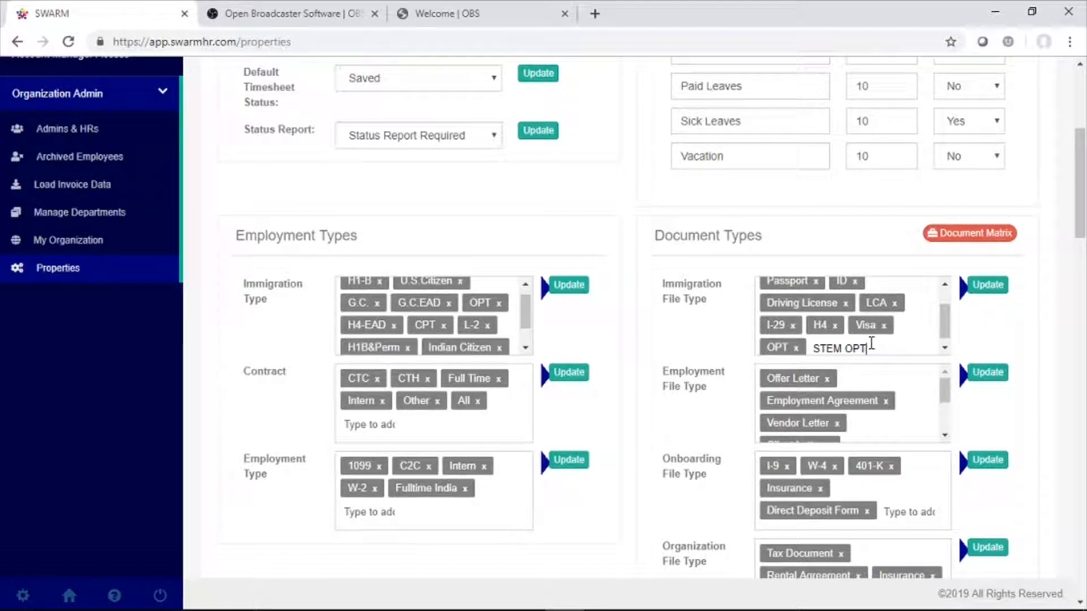
key("Return")
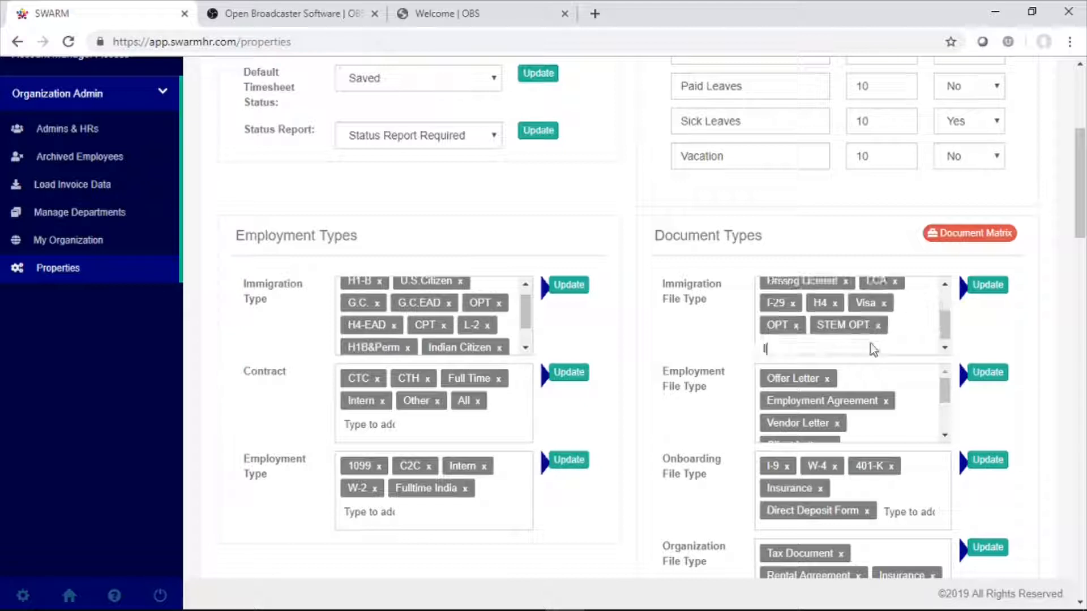
Step: Add I-20, H1B Petition and Public Access Files to the immigration file types
type("I-20")
key("Return")
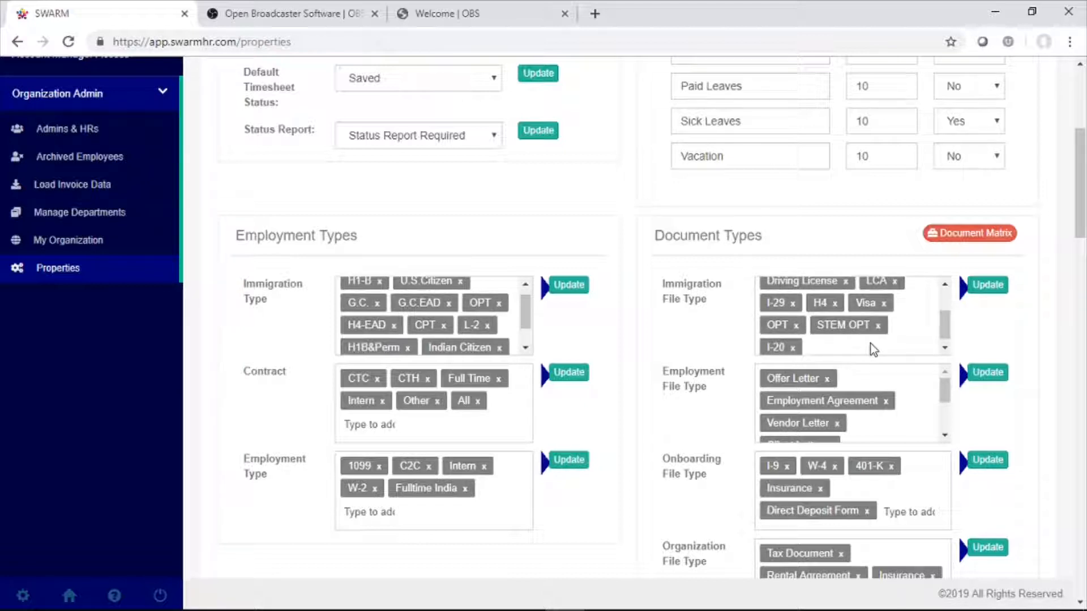
type("H1B")
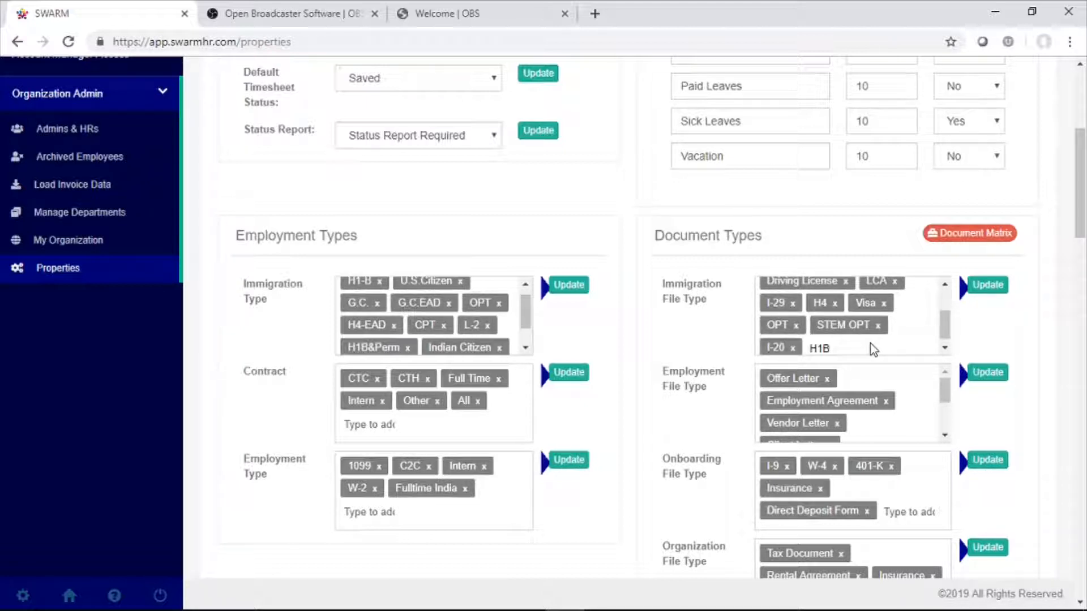
type(" Petition")
key("Return")
type("Public")
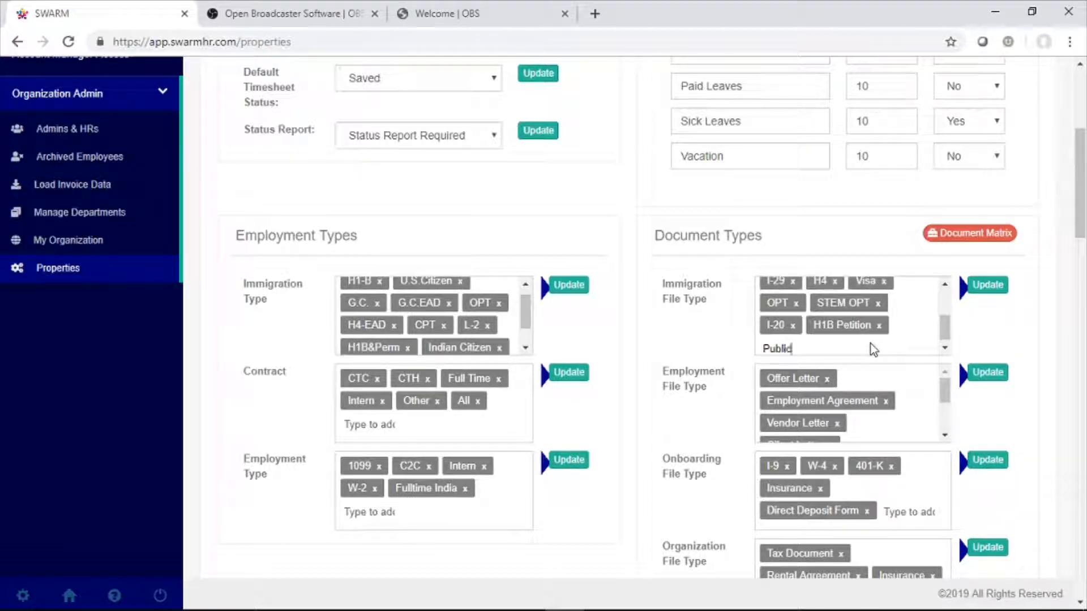
type(" Access Files")
key("Return")
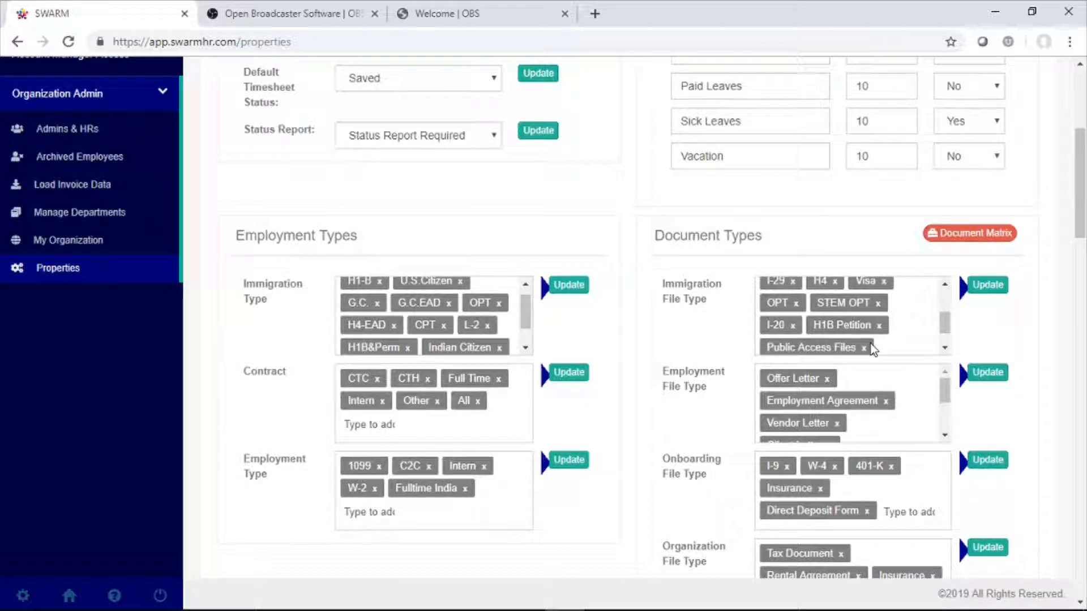
Step: Add RFE, Recipt Notice and I-140 to the immigration file types
type("RFE")
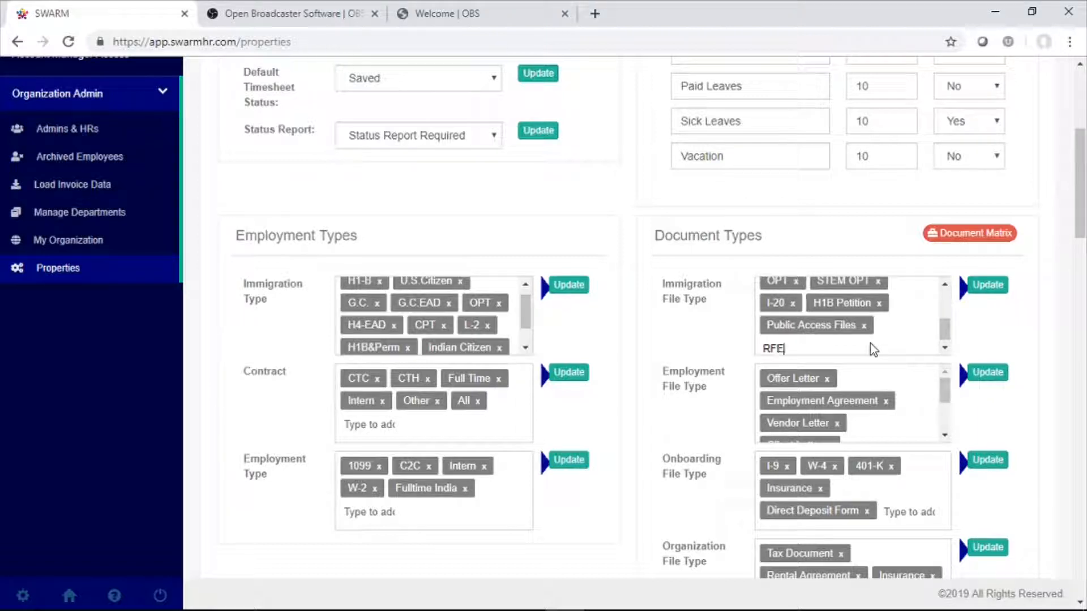
key("Return")
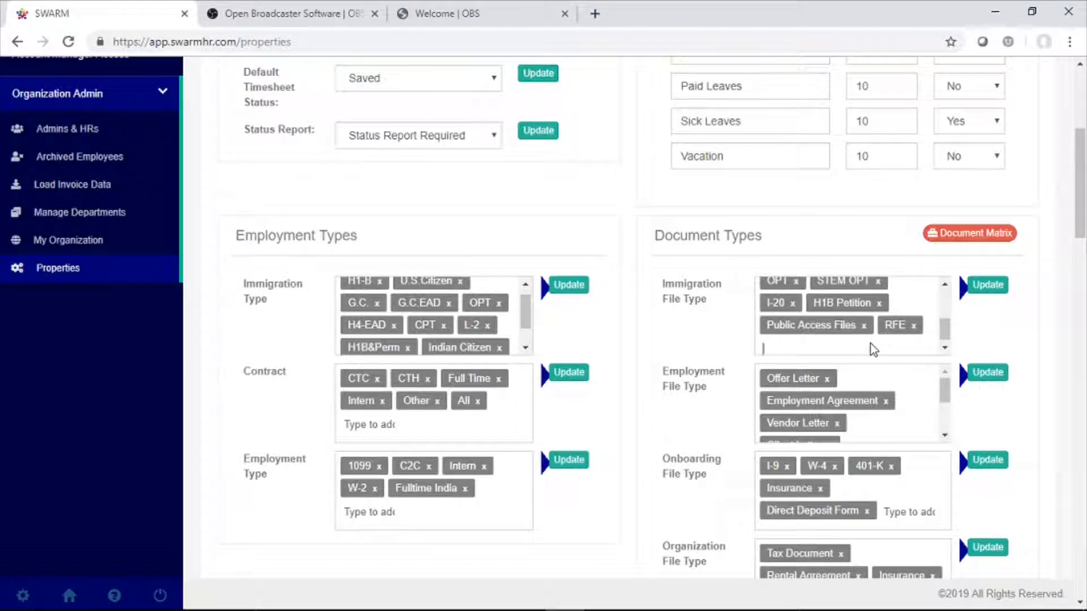
type("Recipt Notice")
key("Return")
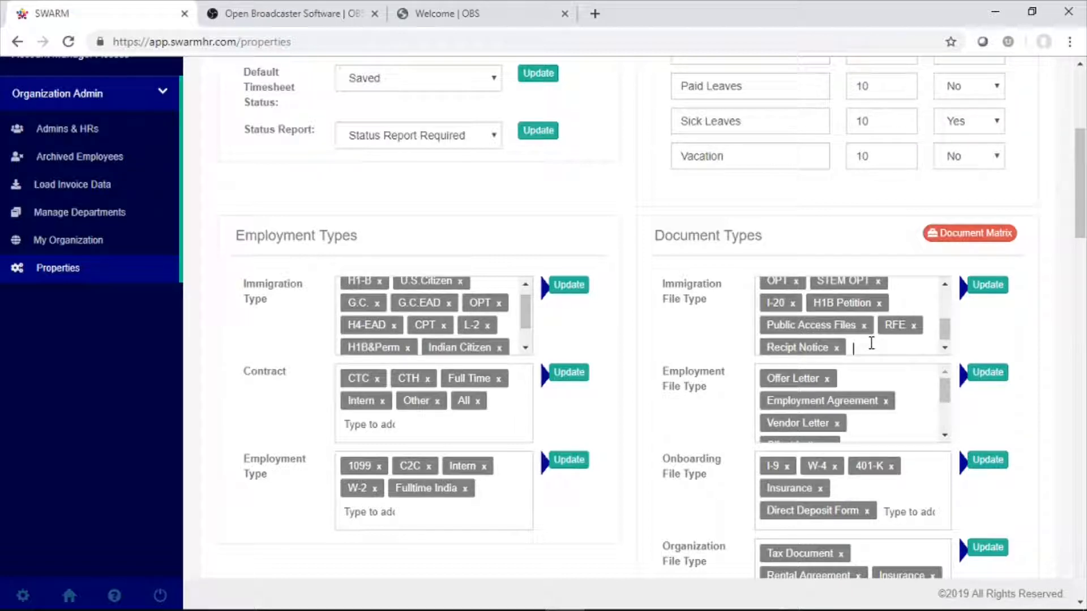
type("I-140")
key("Return")
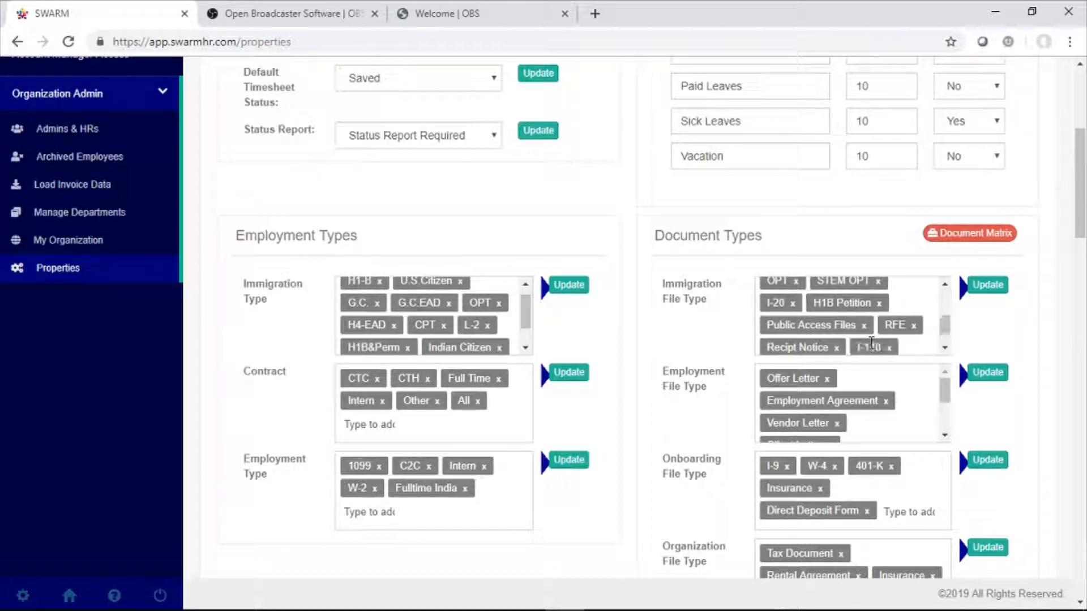
Step: Add LCA-PAF, Other and Documents as separate entries in the immigration file types
type("LCA-")
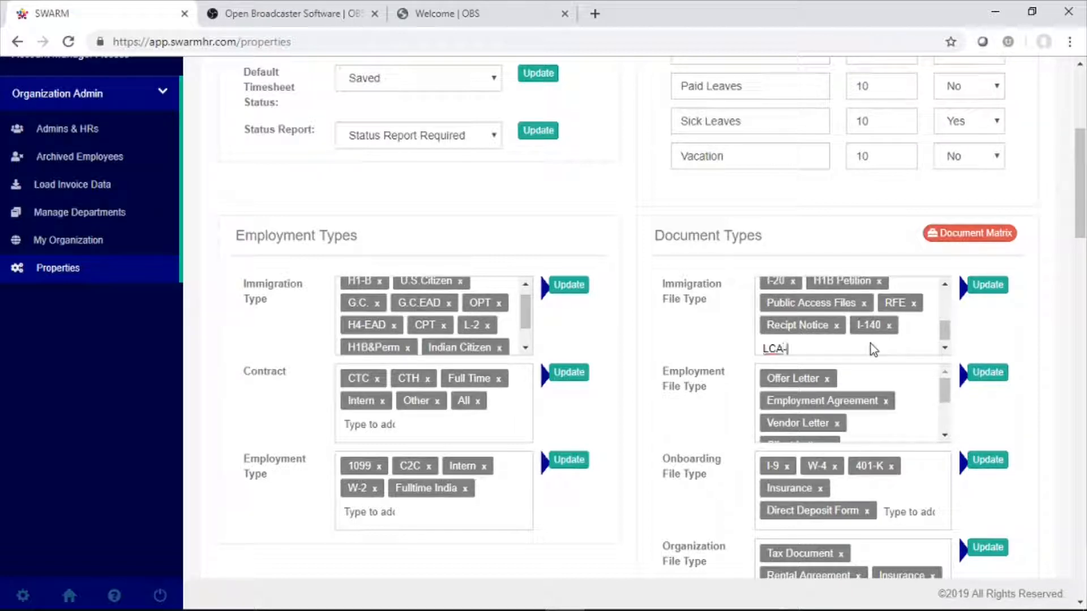
type("PAF")
key("Return")
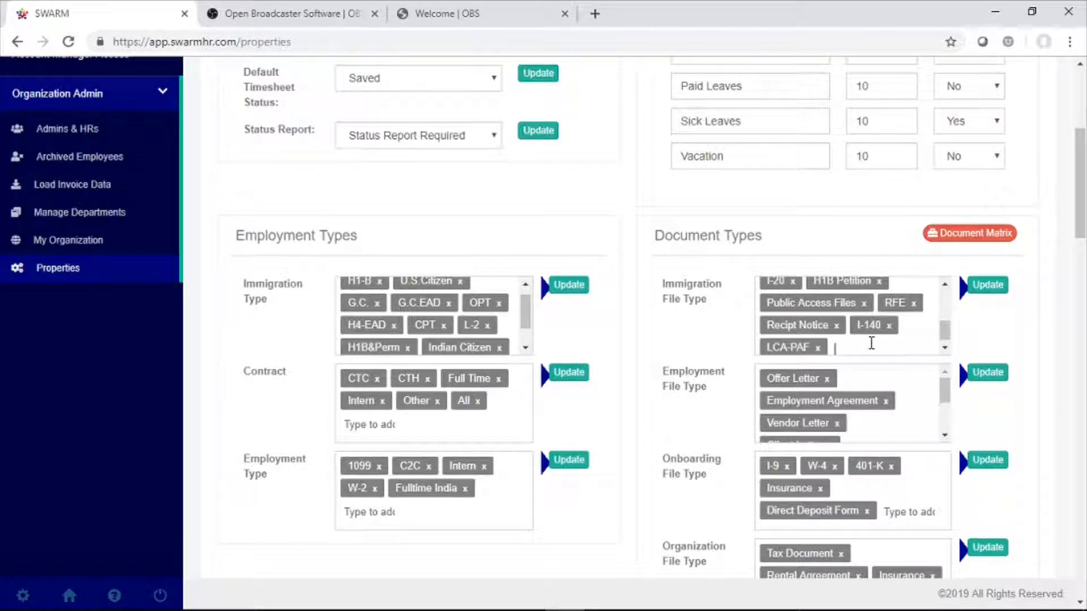
type("Other")
key("Return")
type("Do")
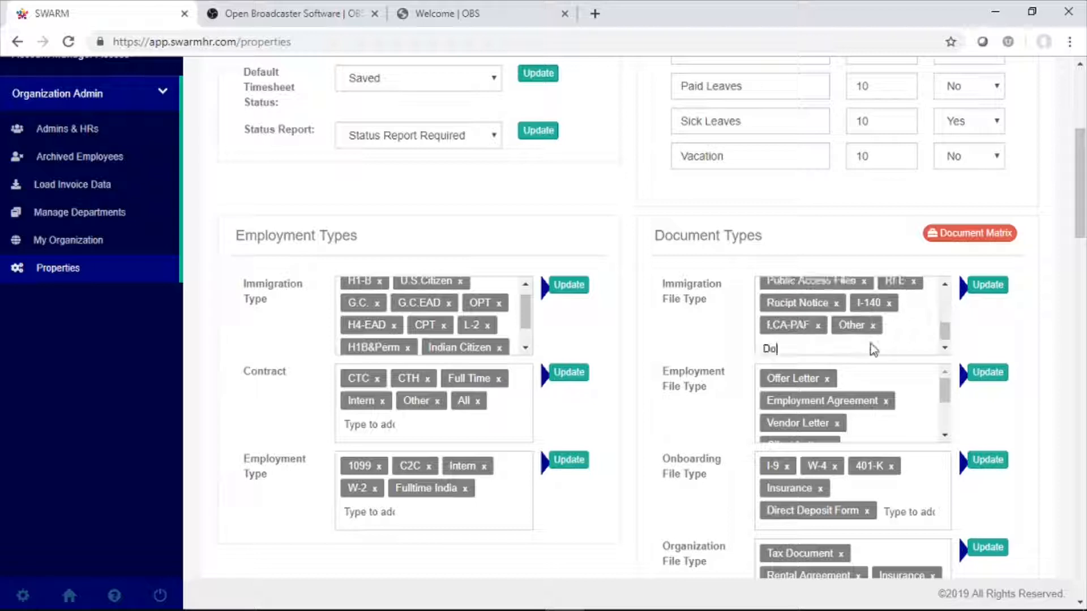
type("cuments")
key("Return")
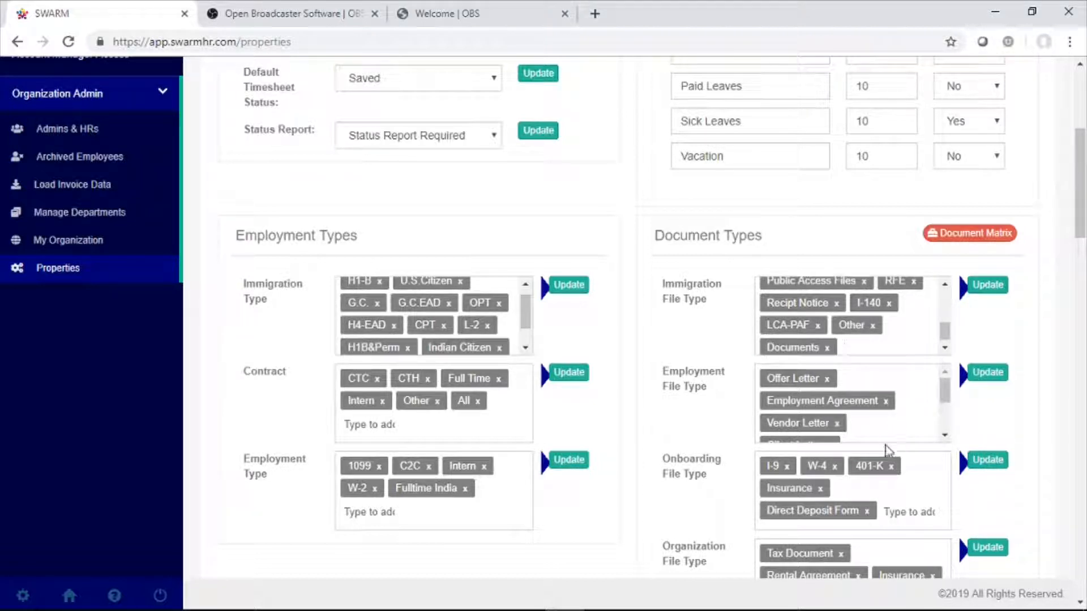
Step: Add Employee Enrollment Form to the onboarding file types under the document types
scroll(887, 450, "down", 1)
left_click(900, 481)
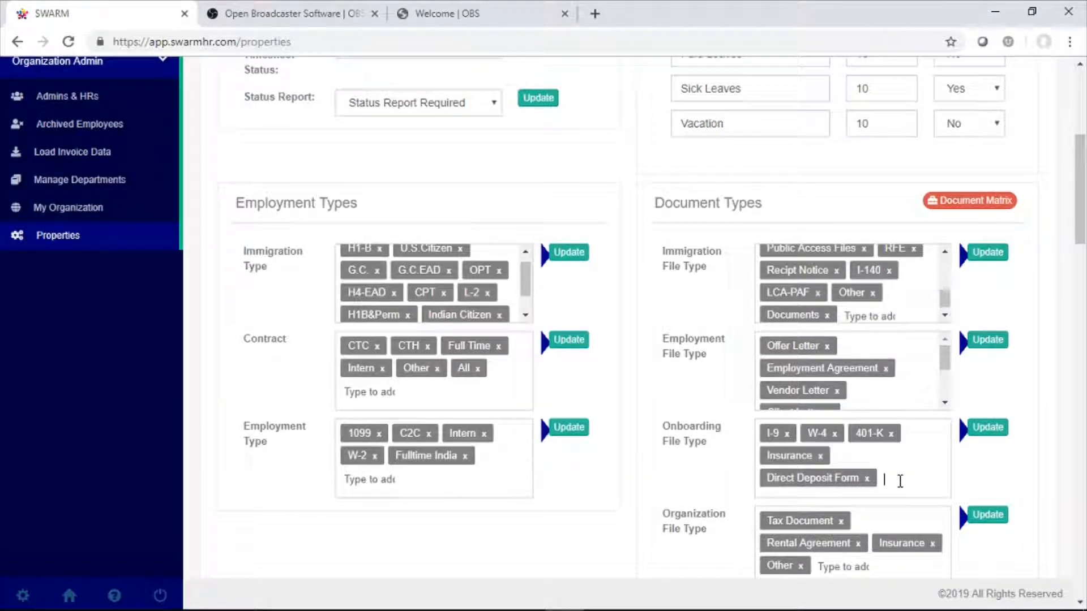
type("Emp")
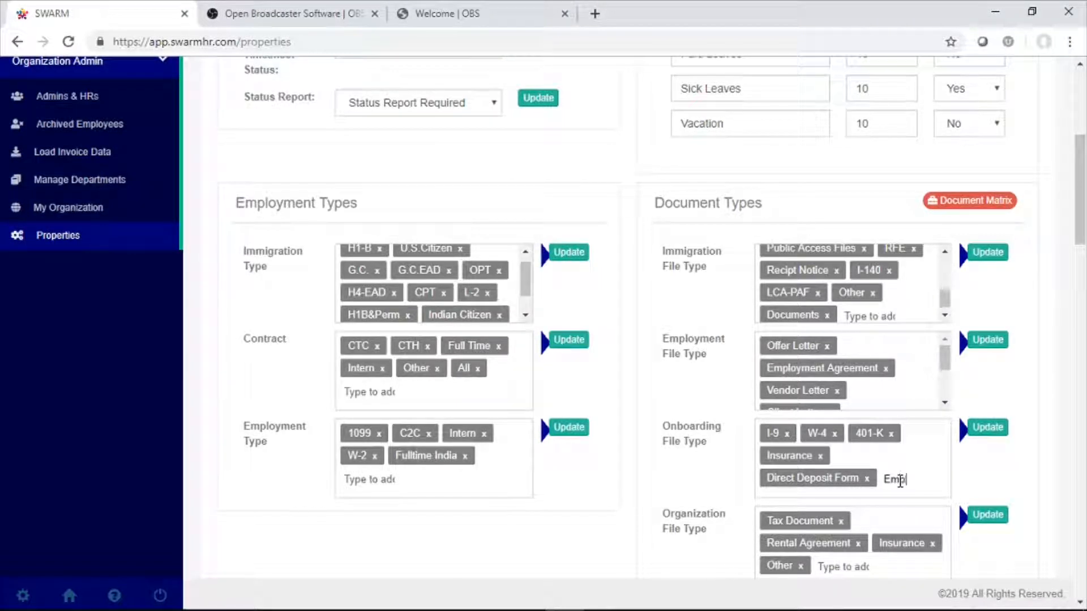
type("loyee")
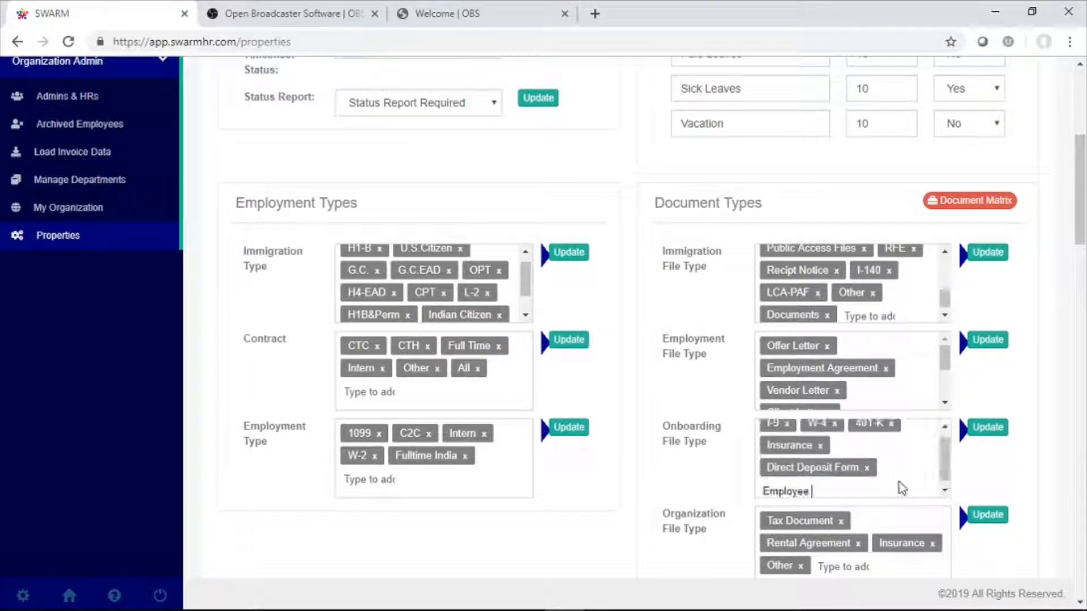
type(" Enrollm")
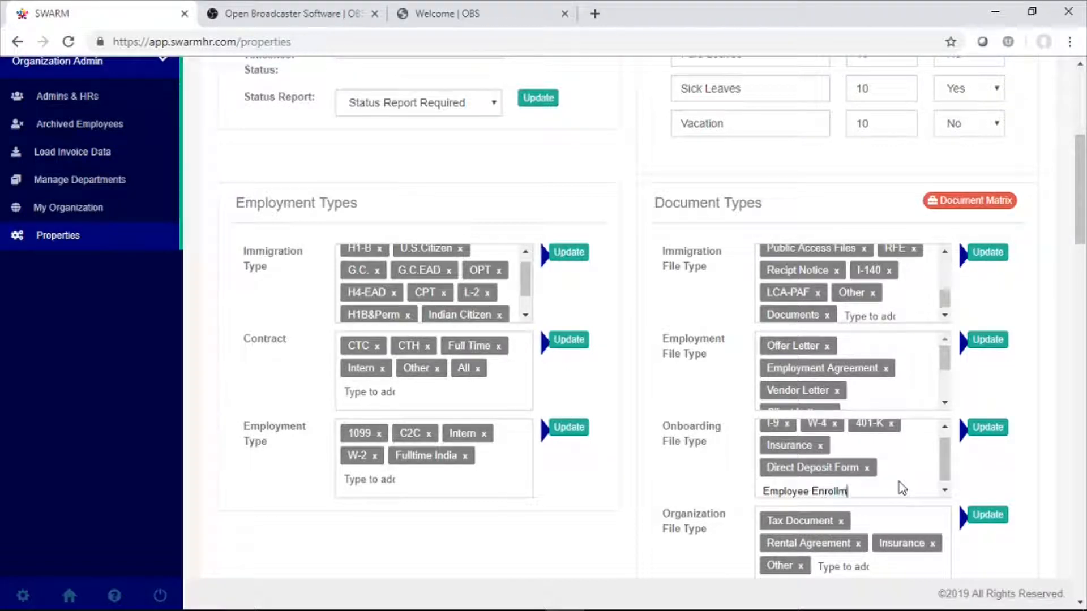
type("ent Form")
key("Return")
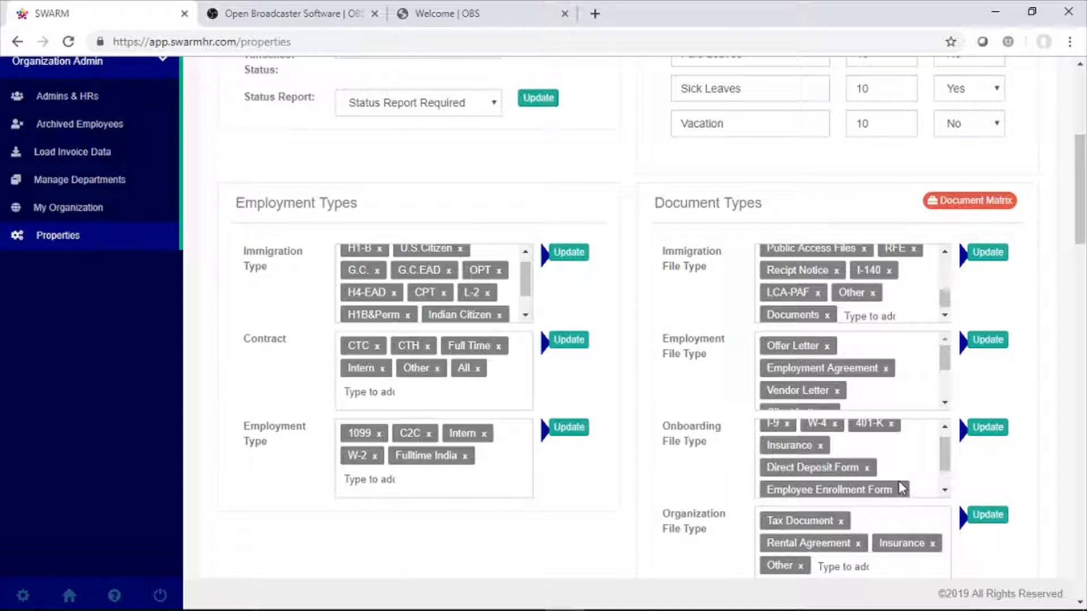
Step: Add E-Verify and W-4 Form to the onboarding file types
type("E-Verify")
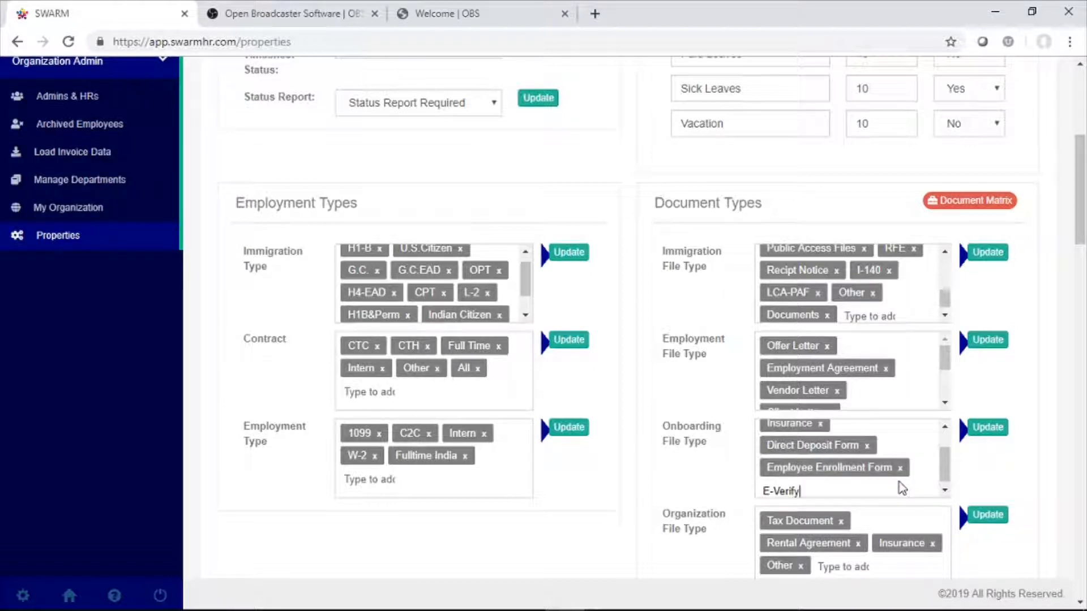
key("Return")
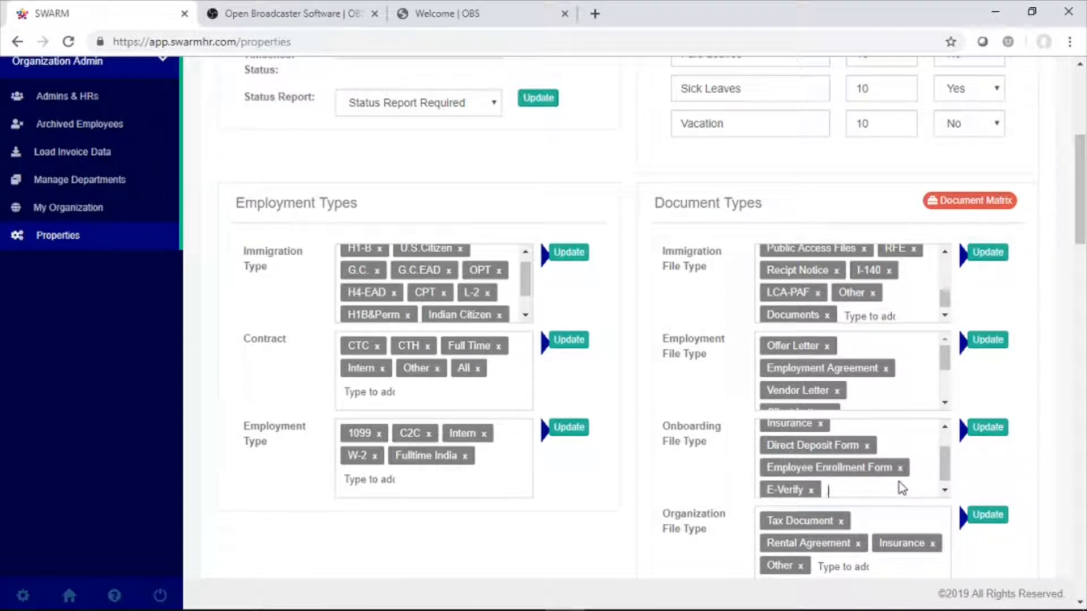
type("W-4 For")
type("m")
key("Return")
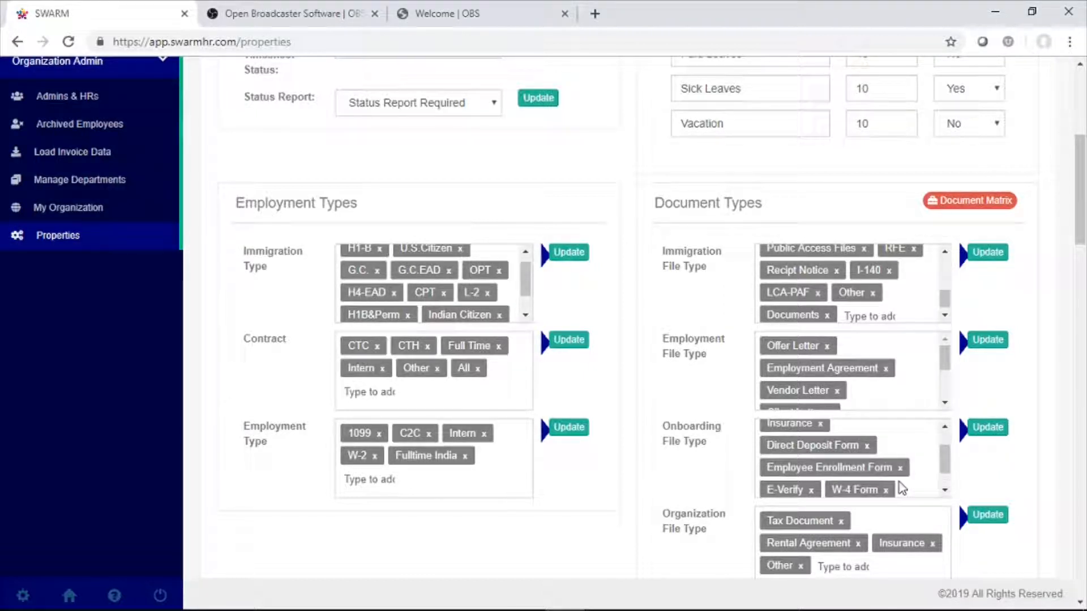
Step: Add Employee Handbook, SSN and Other to the onboarding file types
type("Employee")
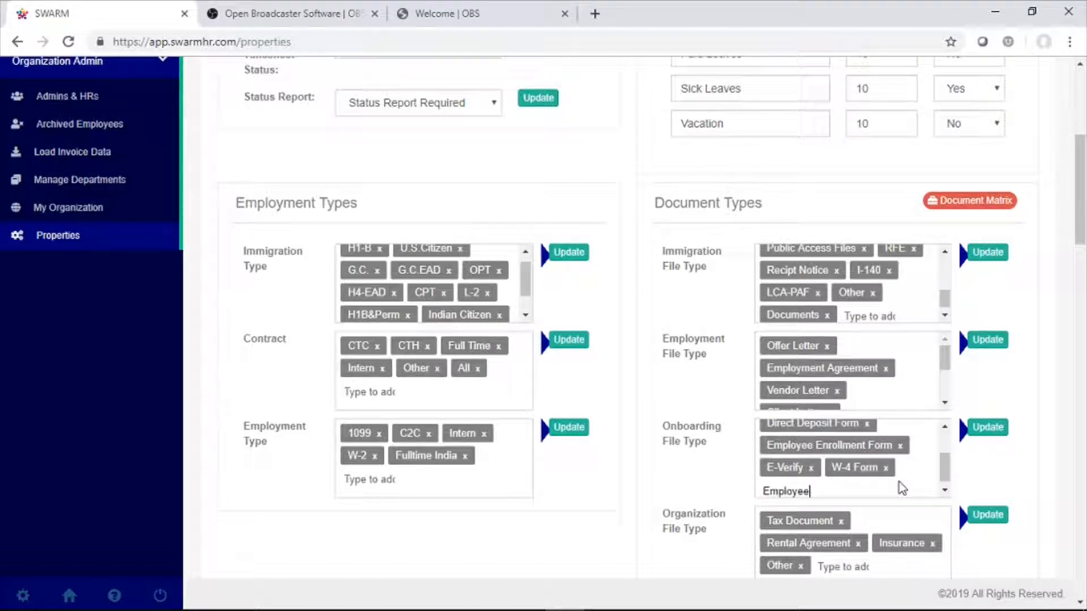
type(" Handbook")
key("Return")
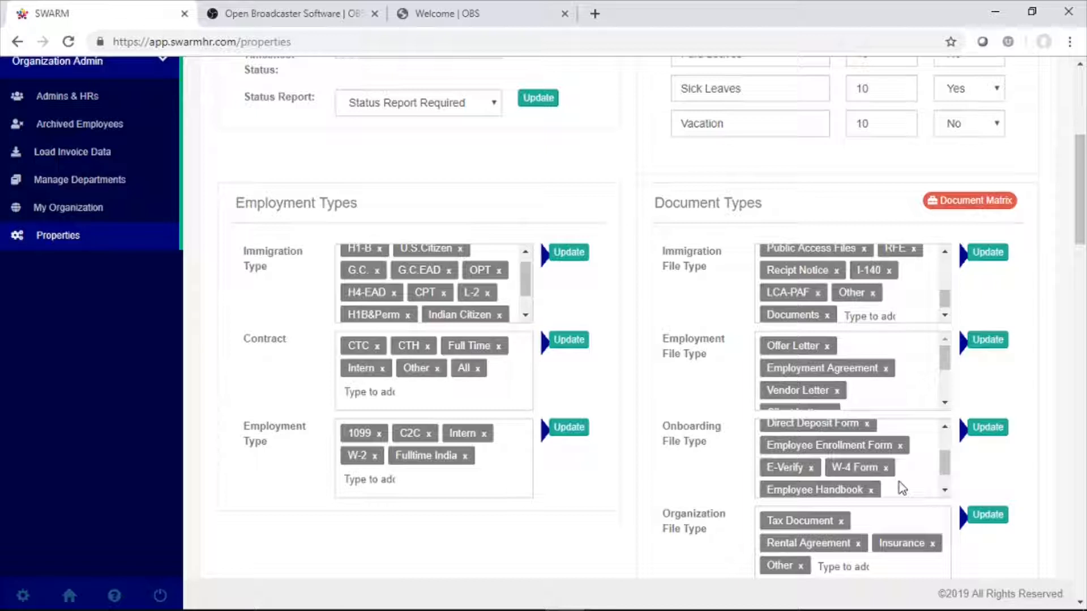
type("SSN")
key("Return")
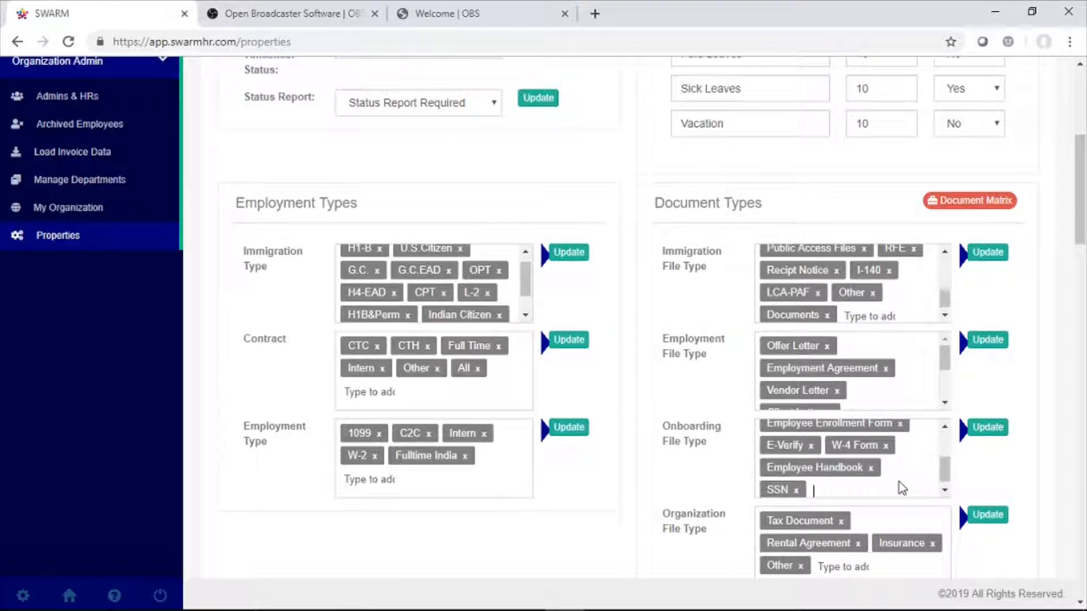
type("Other")
key("Return")
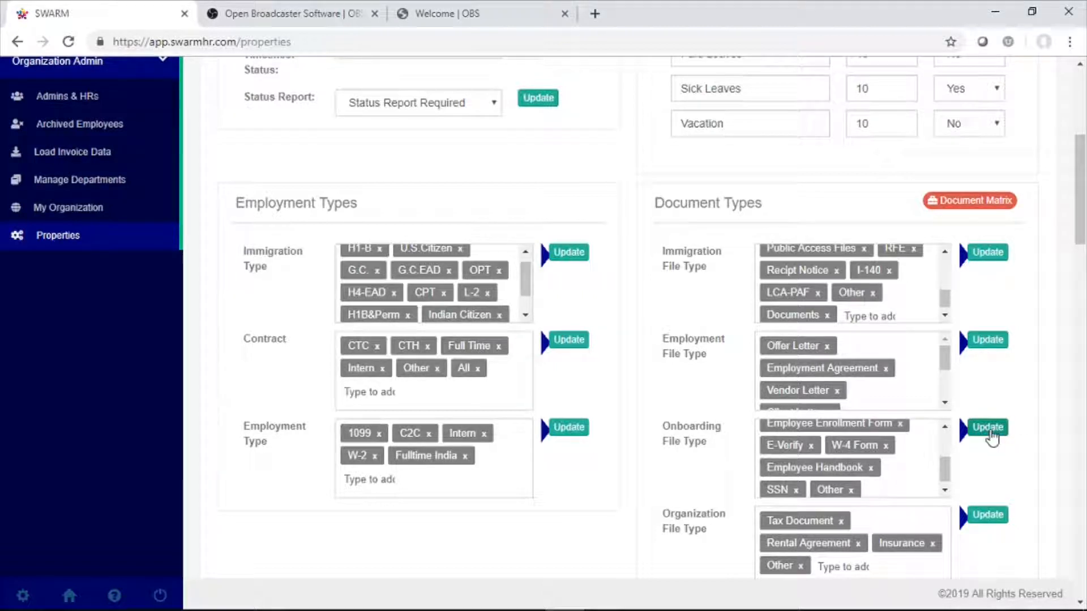
Step: Examine the SWARM UI settings, including the choices for default table entries and department name in profile
scroll(848, 488, "down", 1)
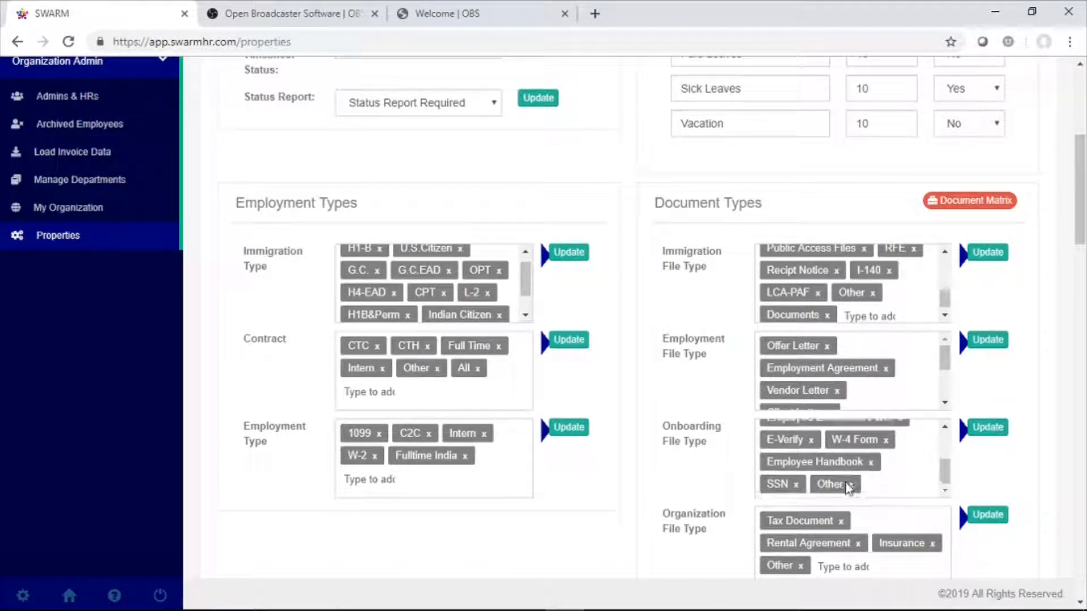
scroll(999, 451, "down", 8)
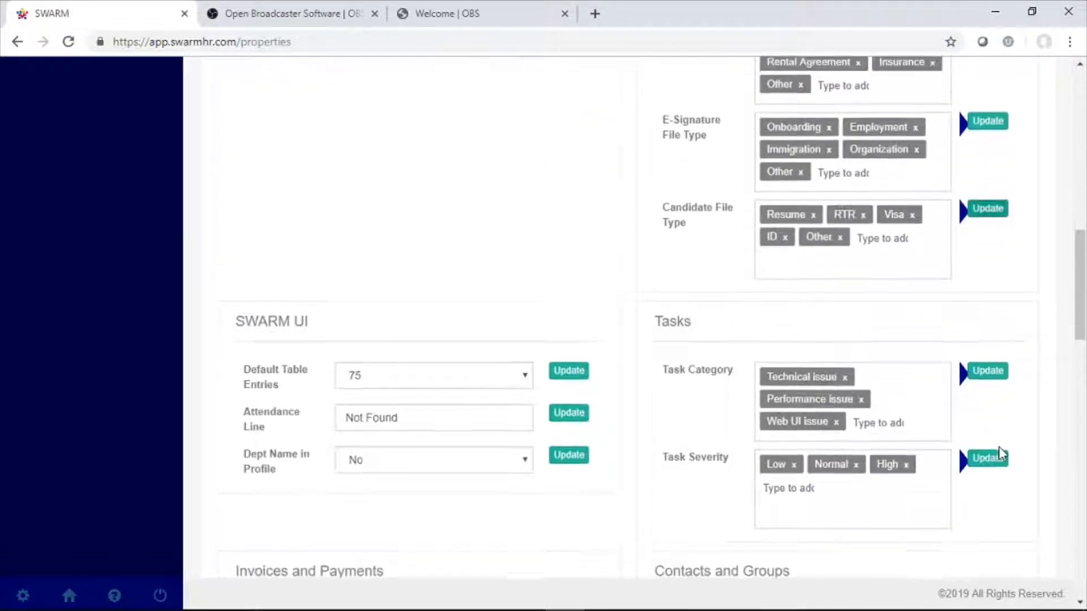
scroll(999, 451, "down", 1)
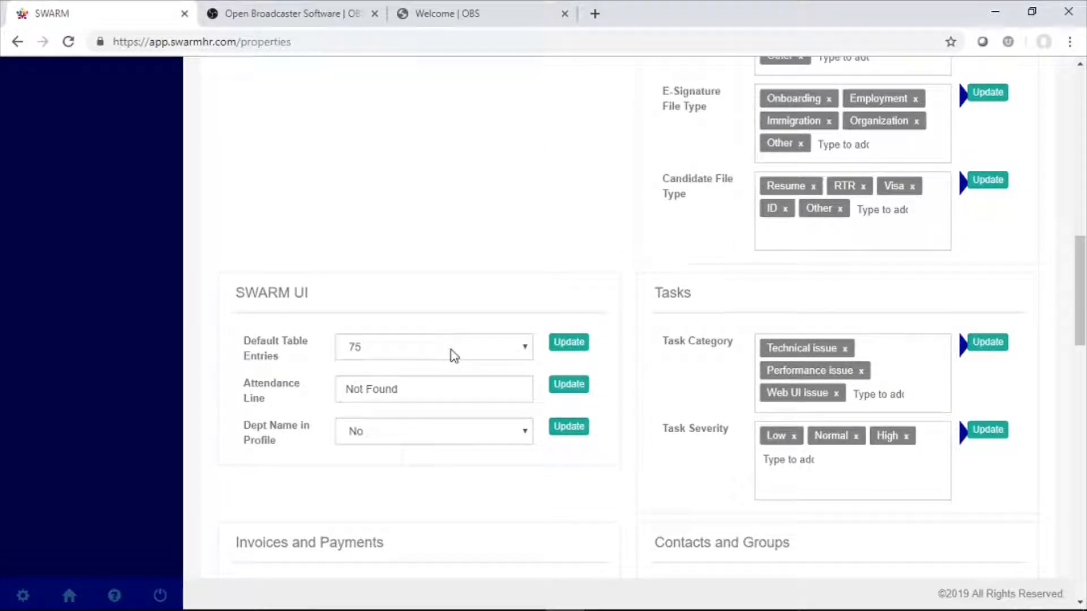
left_click(454, 355)
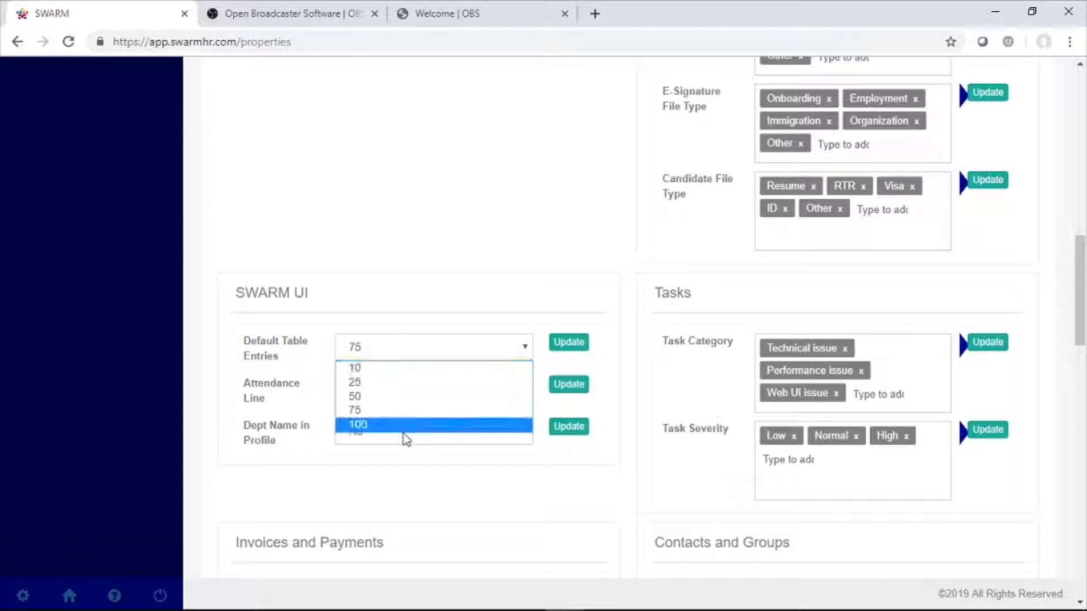
left_click(419, 514)
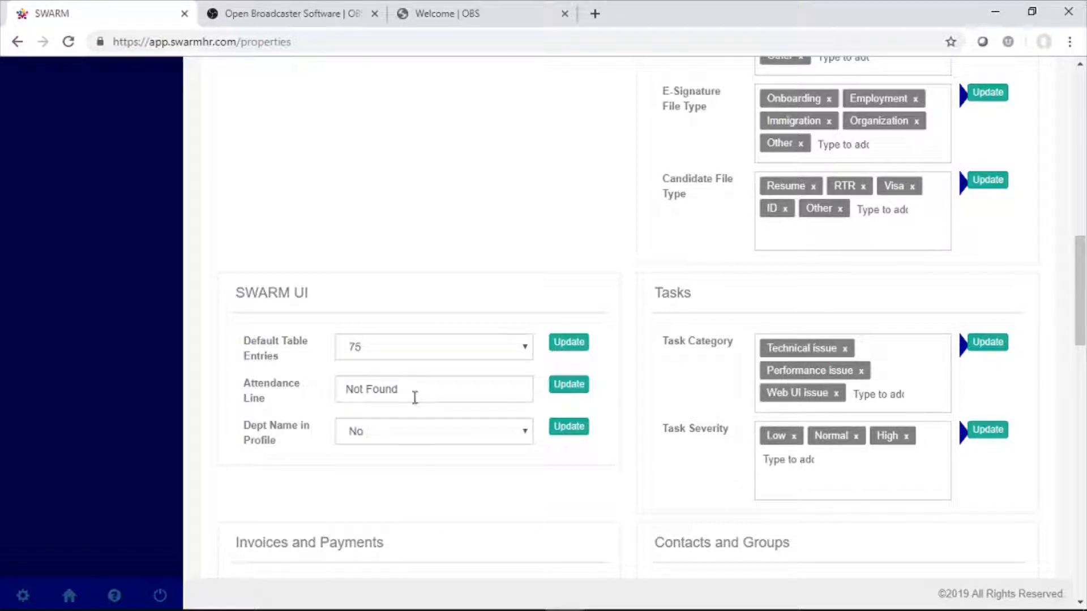
left_click(400, 440)
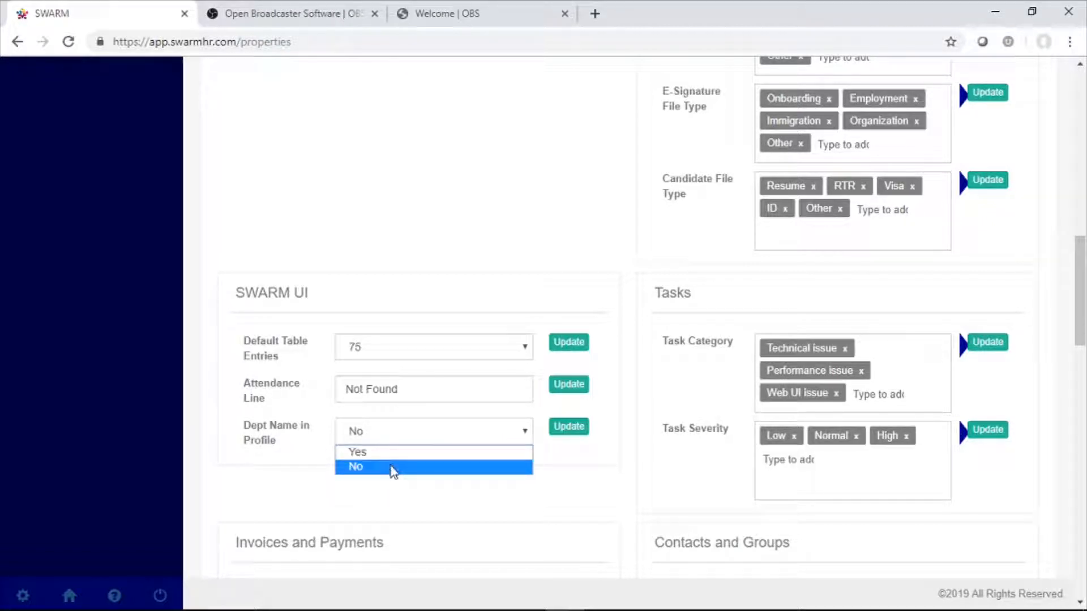
left_click(422, 490)
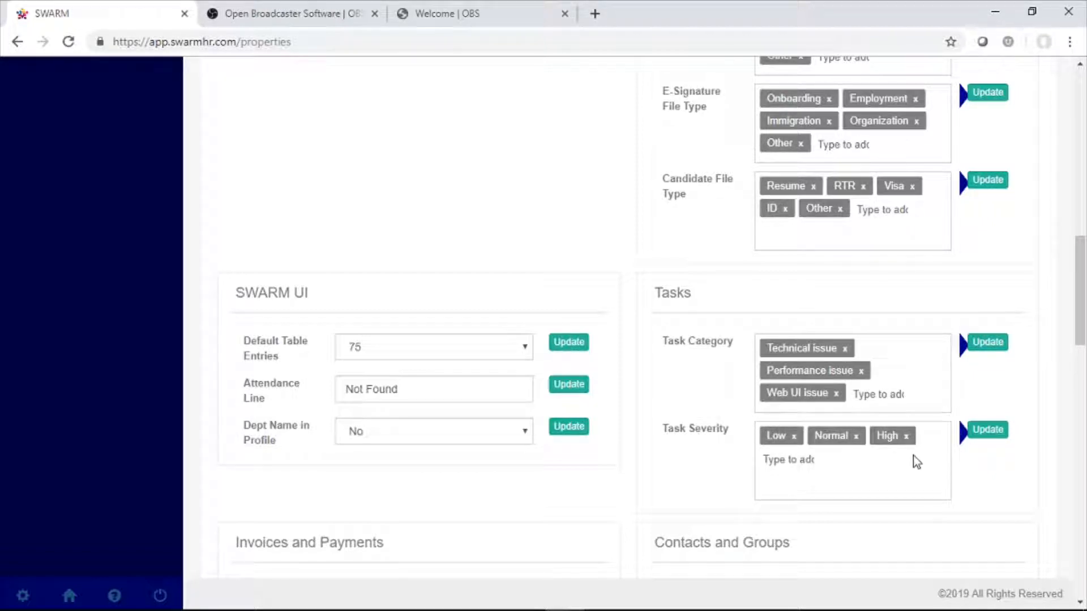
Step: Review the invoice and payment settings, including the invoice attachment choices, and the contact, expense, base country and base currency lists
scroll(916, 462, "down", 1)
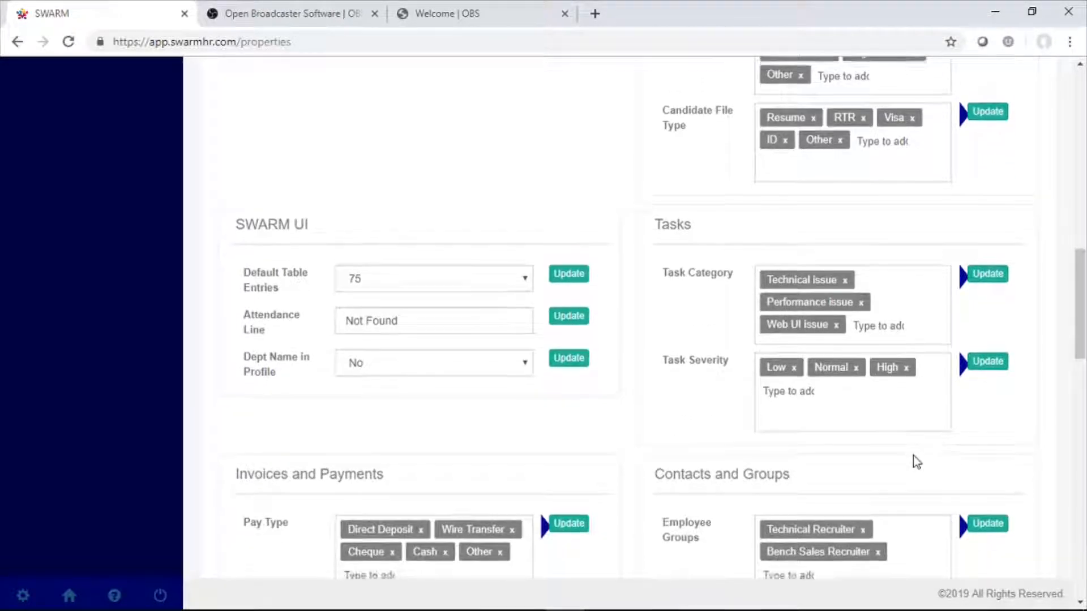
scroll(915, 460, "down", 4)
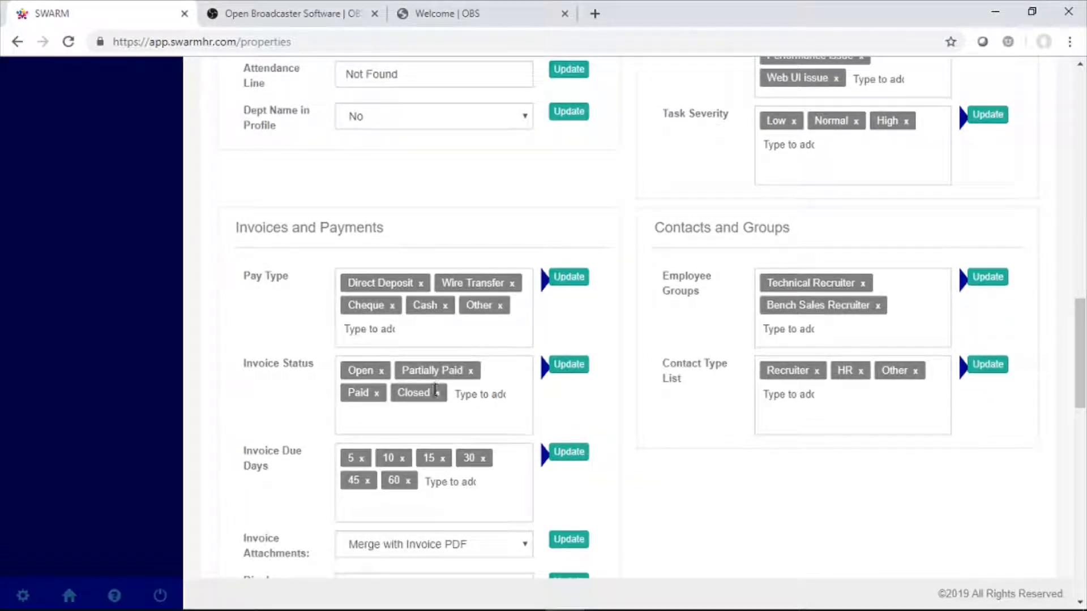
scroll(407, 508, "down", 1)
left_click(405, 507)
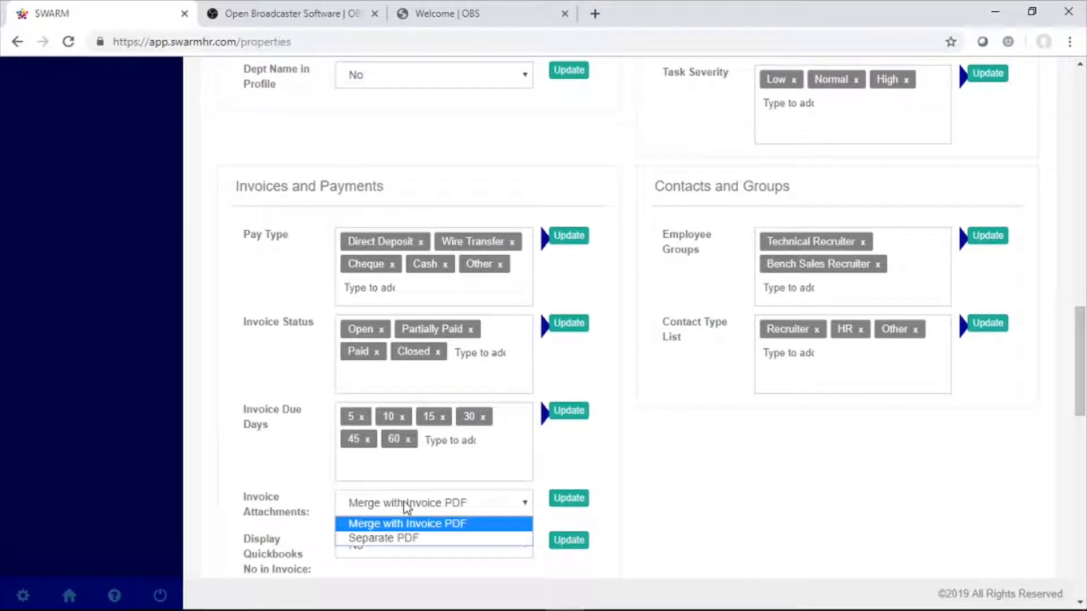
left_click(430, 522)
scroll(429, 519, "down", 1)
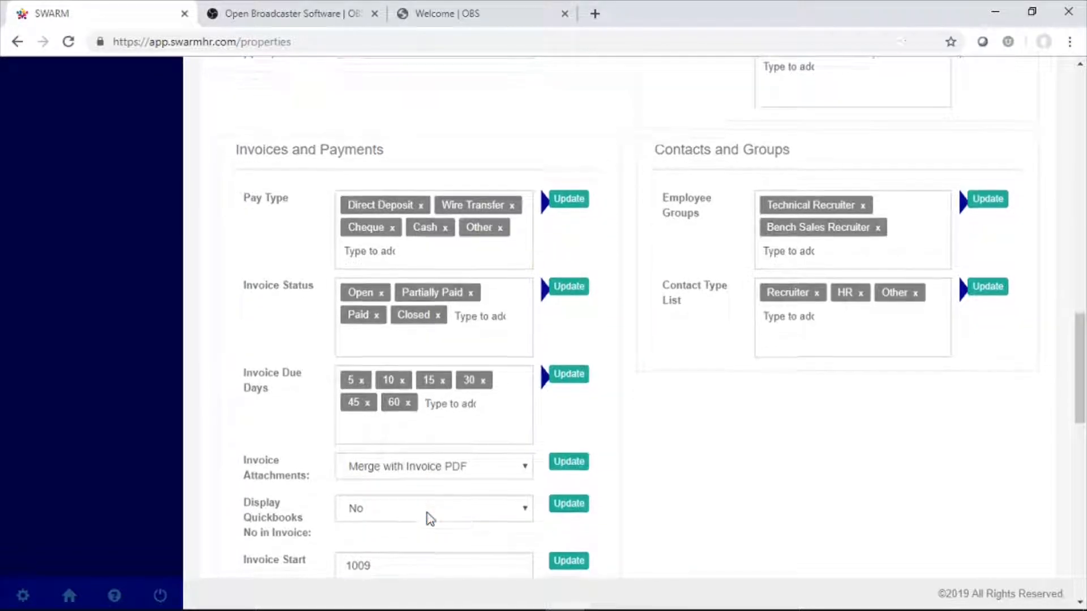
scroll(430, 518, "down", 2)
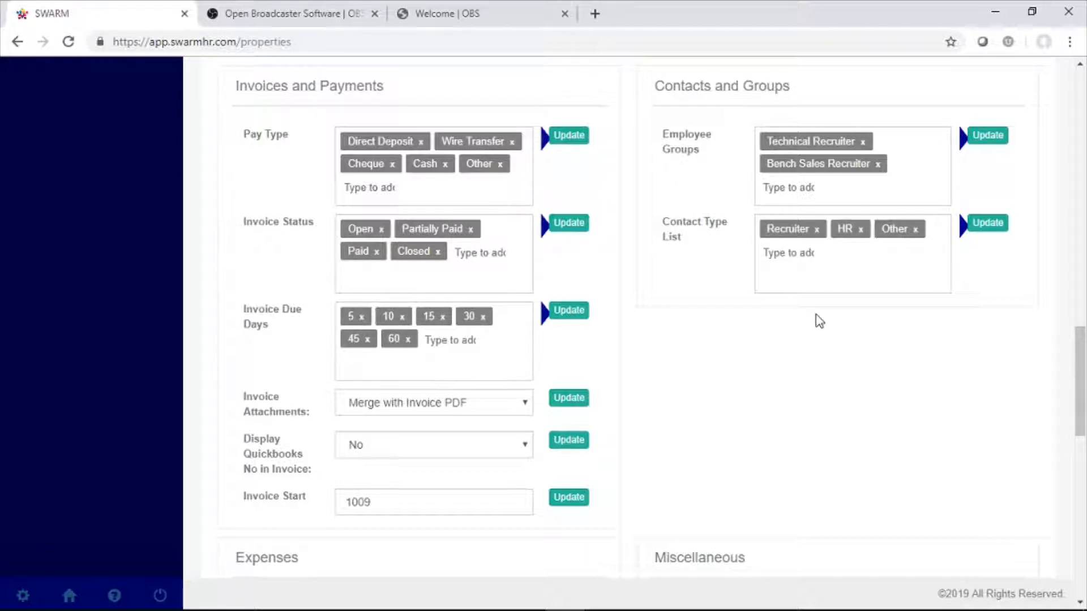
scroll(819, 321, "down", 5)
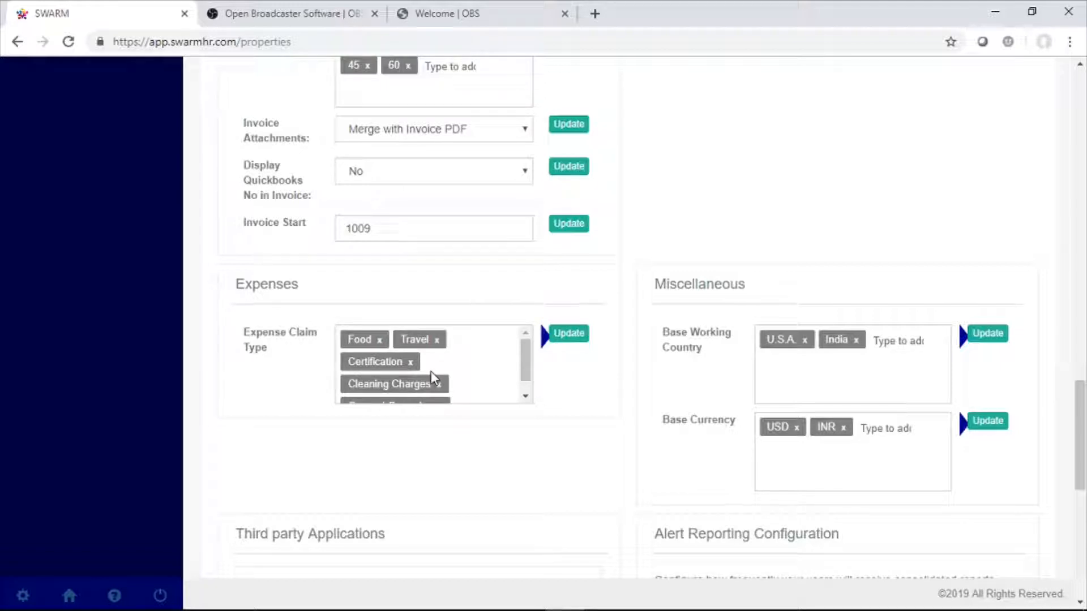
scroll(434, 378, "down", 1)
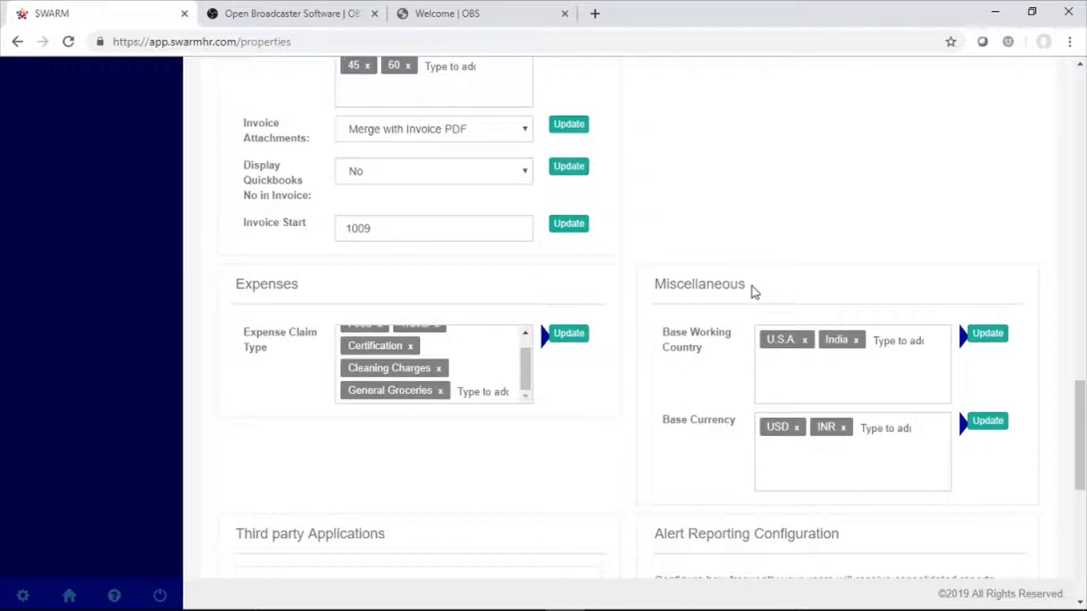
scroll(752, 286, "down", 3)
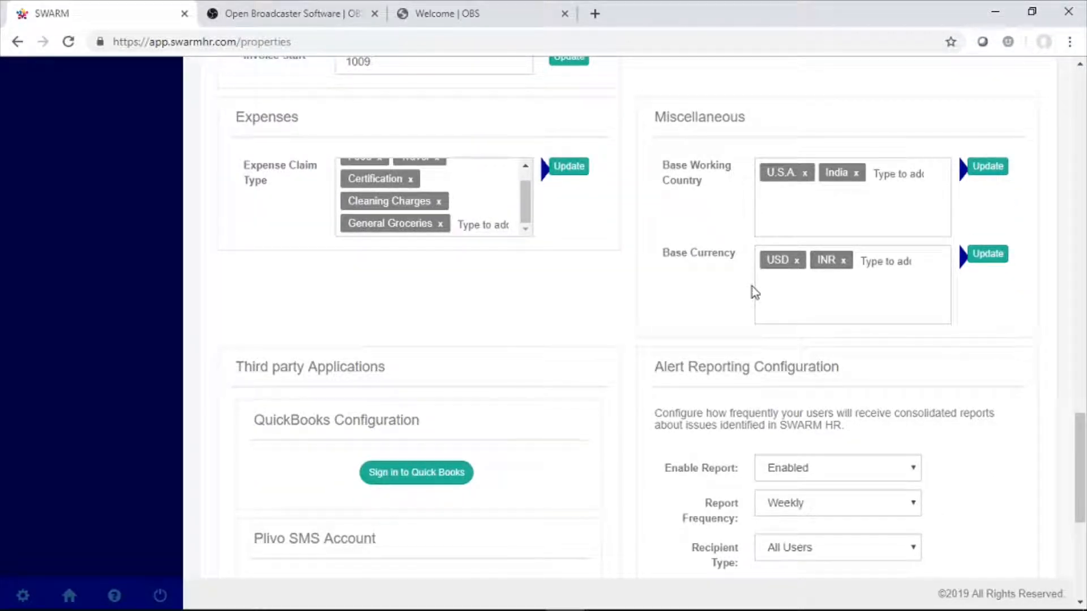
Step: Review the third-party application settings and the Enable Report choices in the alert reporting configuration
scroll(752, 286, "down", 2)
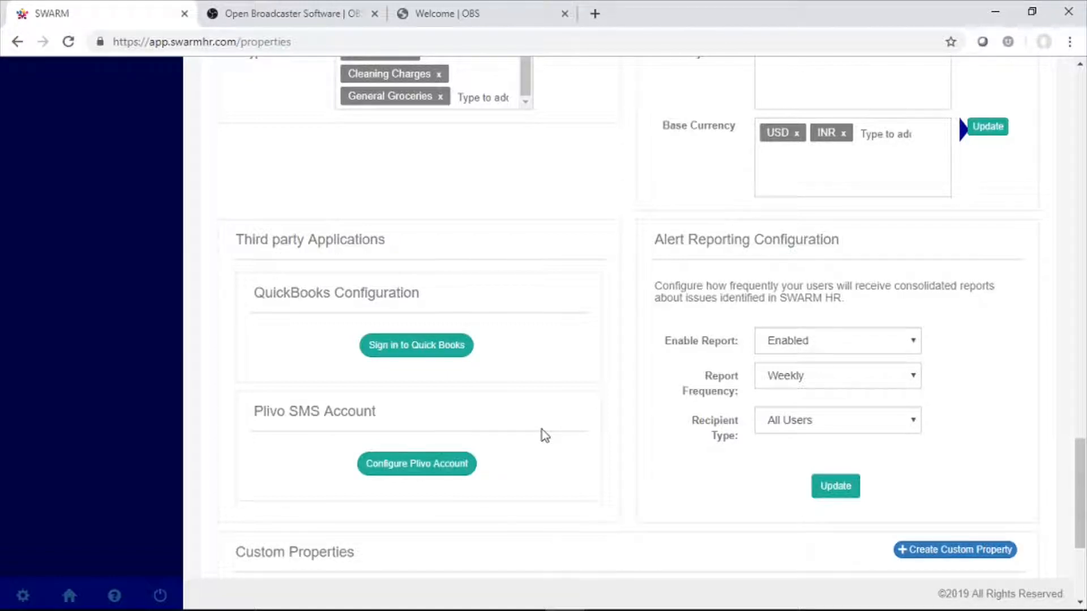
left_click(858, 335)
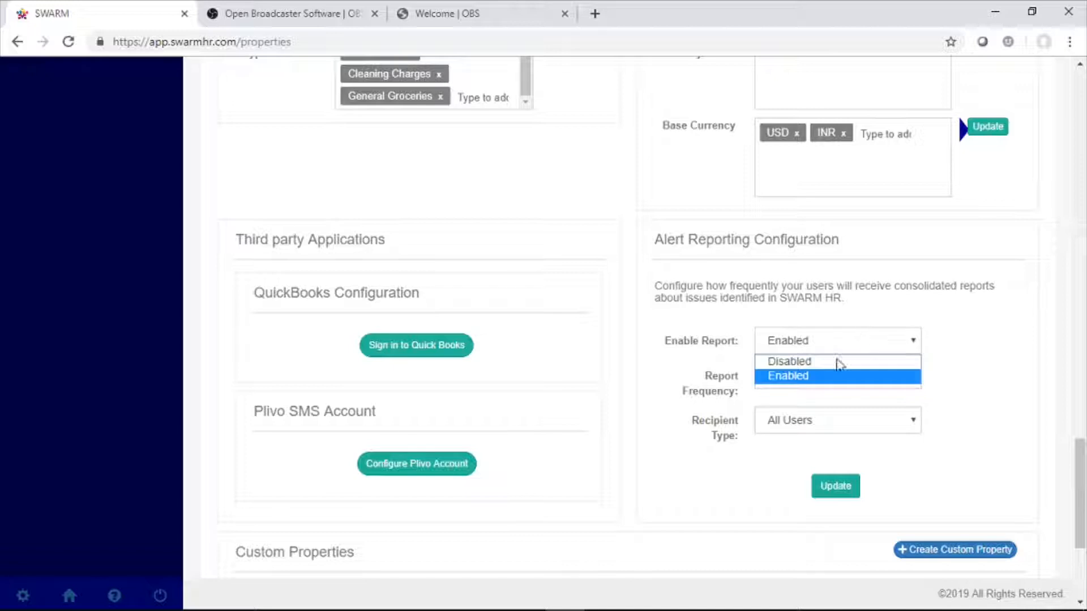
left_click(928, 330)
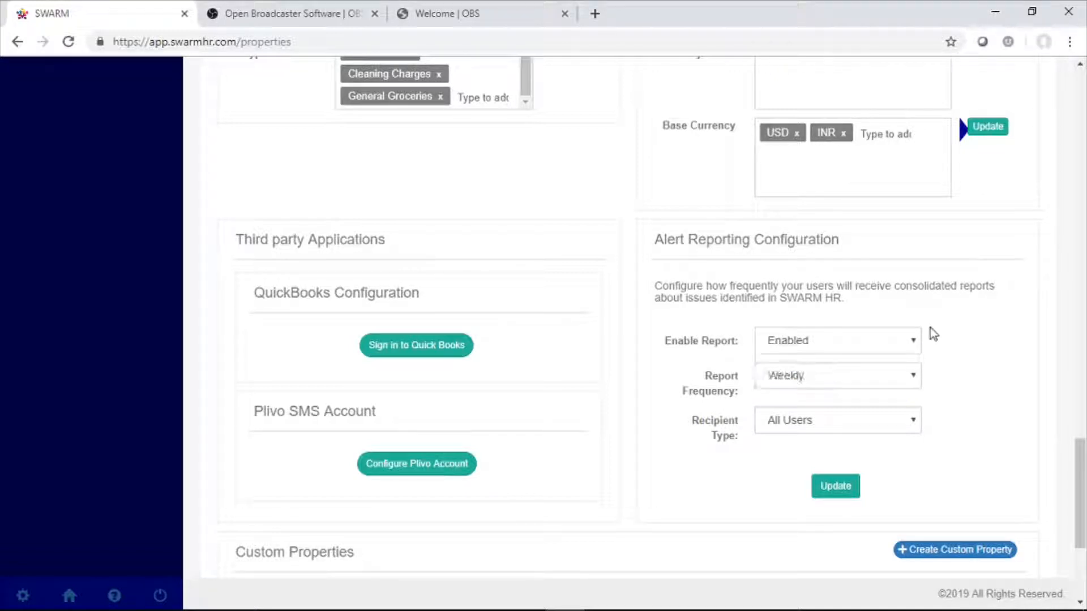
Step: Delete the custom properties Pagination-Default, Projectlist_page_size and Vendor-Client-Supplier
scroll(898, 464, "down", 3)
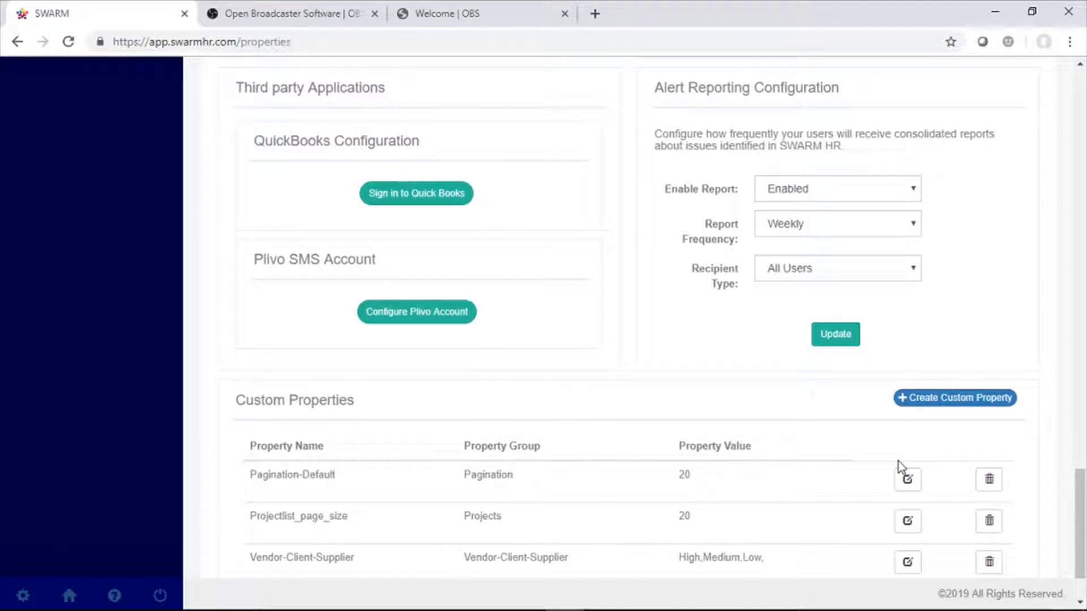
left_click(990, 482)
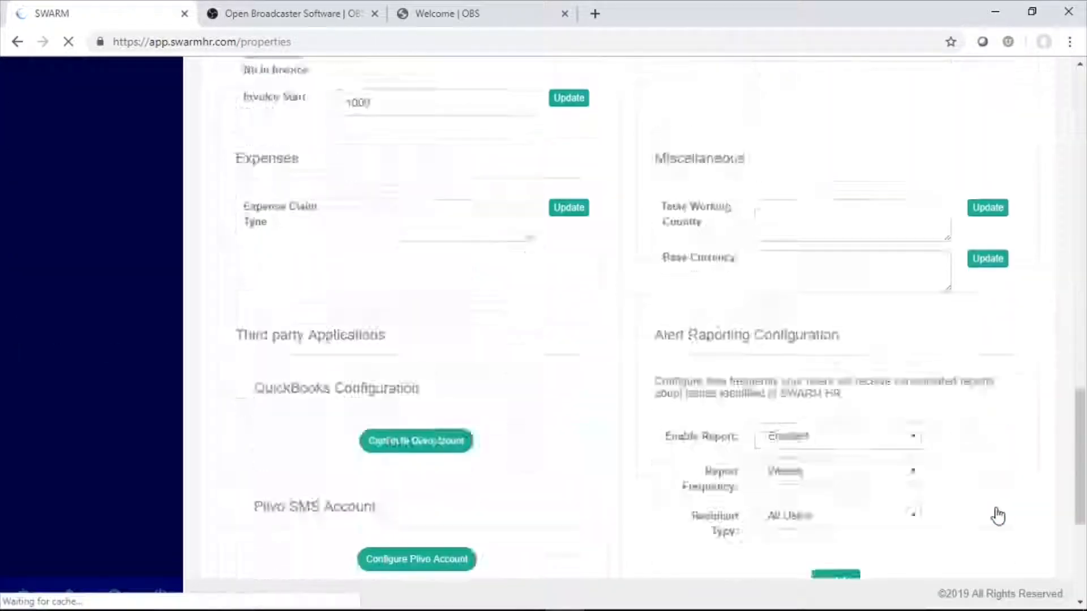
scroll(995, 514, "down", 2)
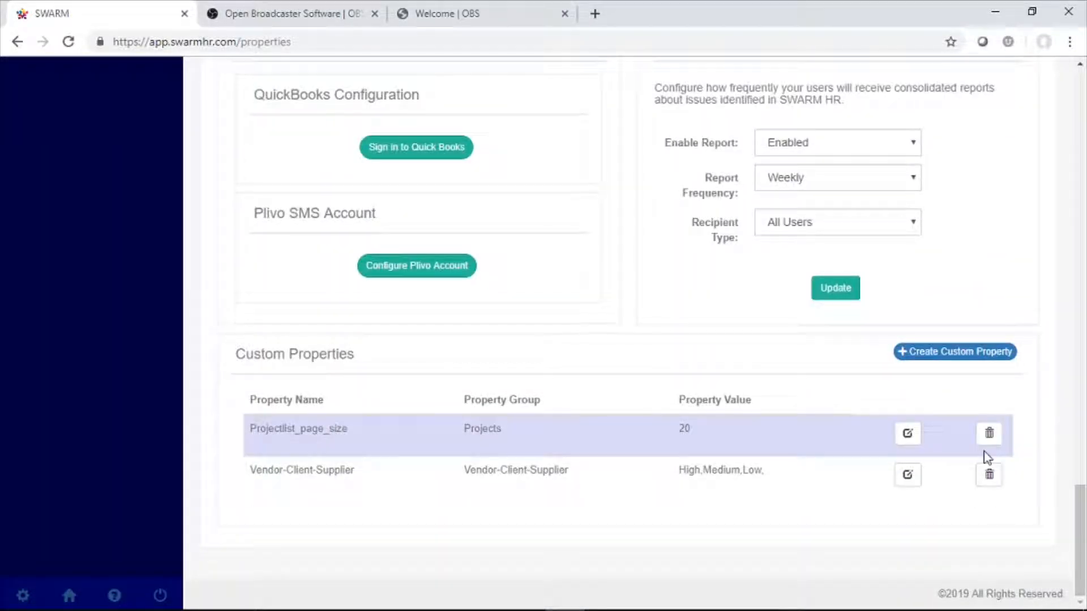
left_click(987, 440)
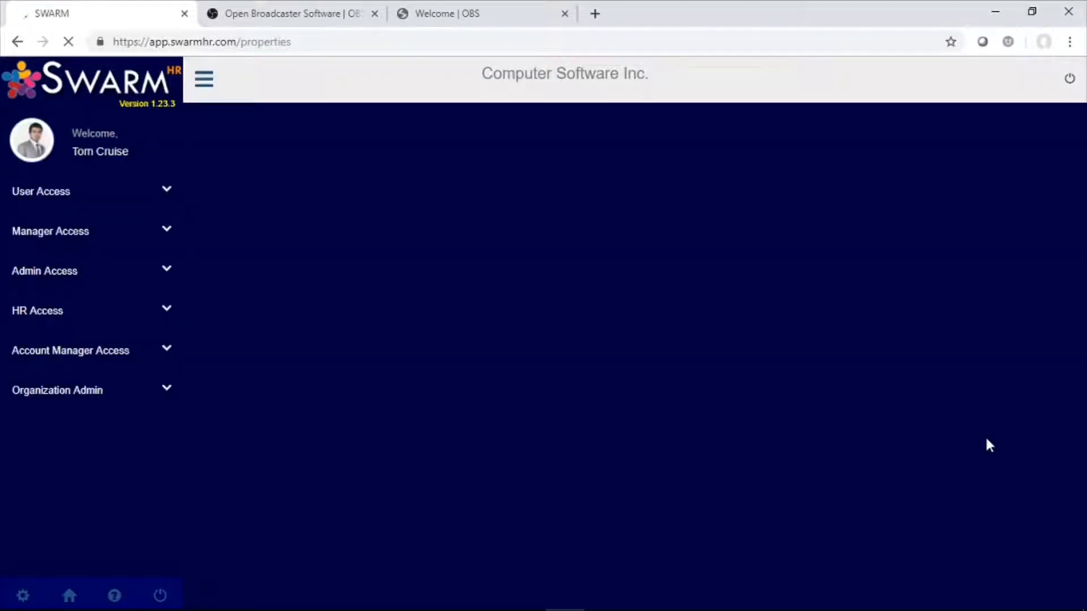
scroll(987, 444, "down", 15)
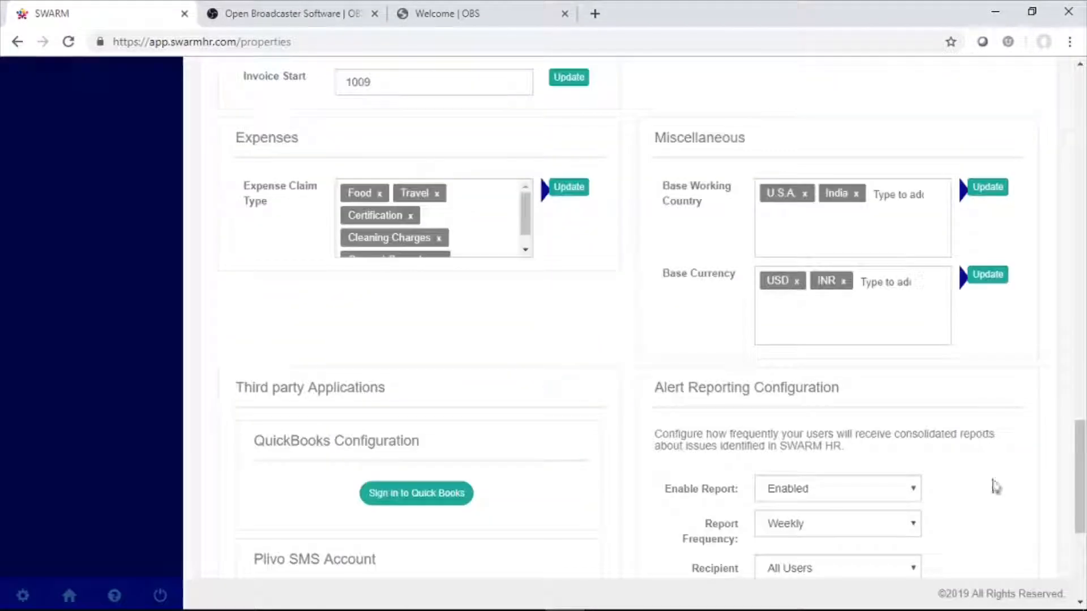
scroll(995, 486, "down", 5)
left_click(991, 474)
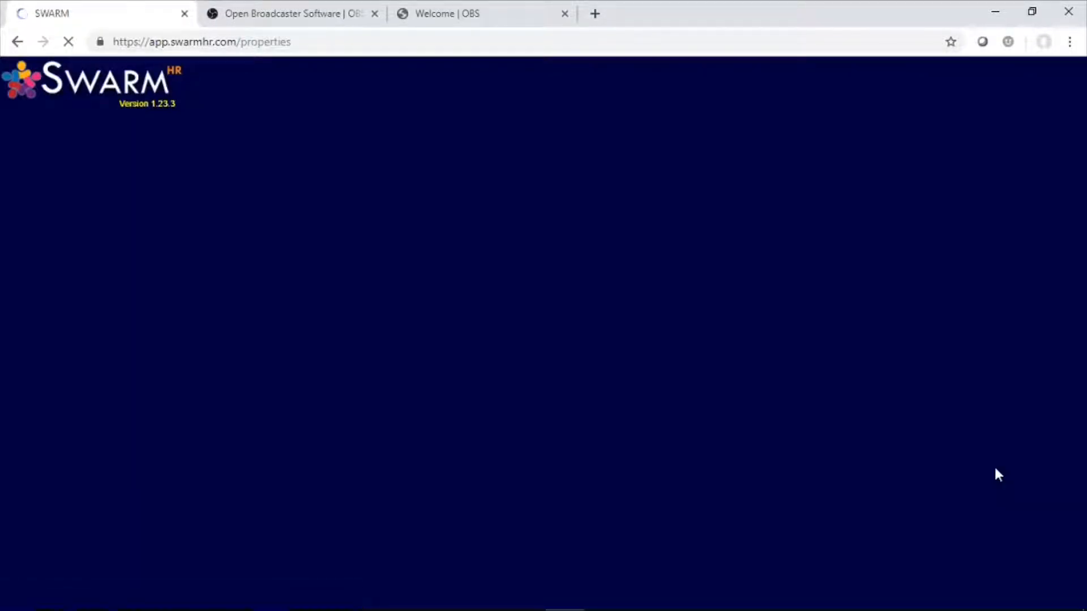
Step: Start a new custom property named Pagination-Default with the property group name Pagination
scroll(996, 474, "down", 8)
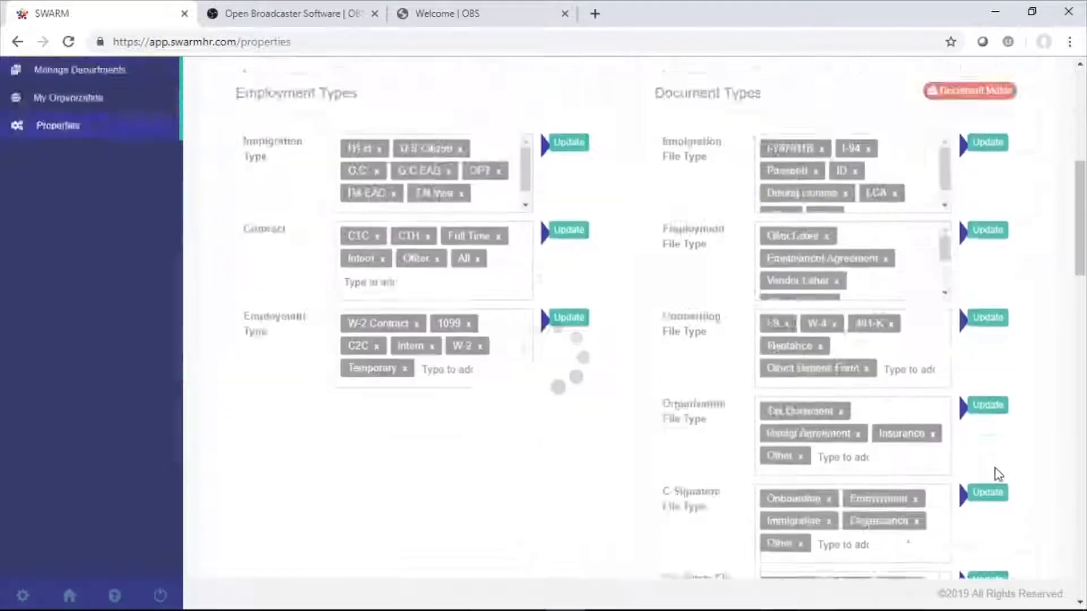
scroll(995, 473, "down", 15)
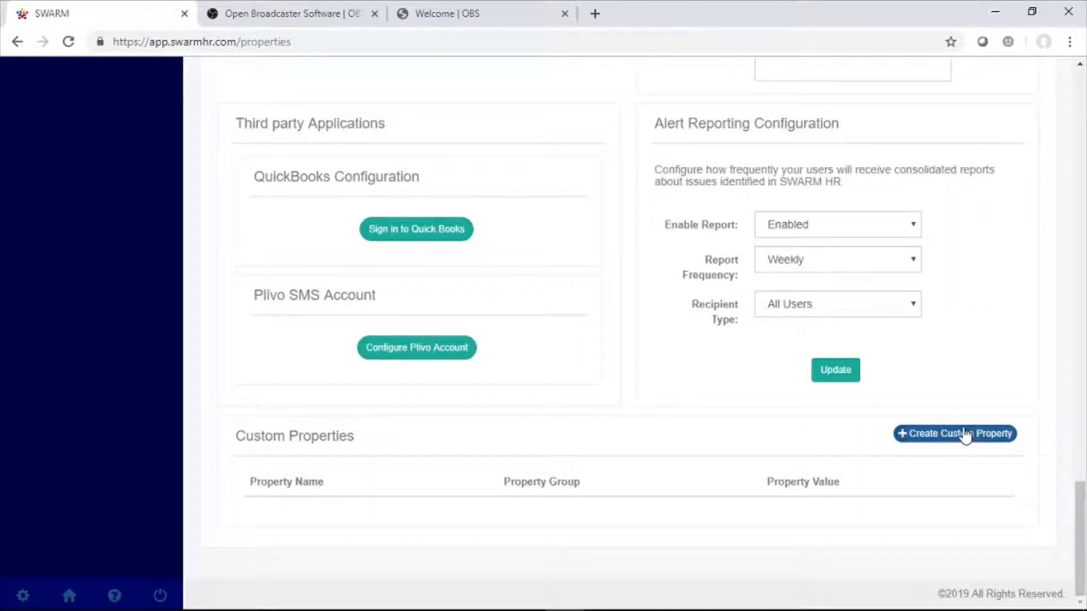
left_click(965, 434)
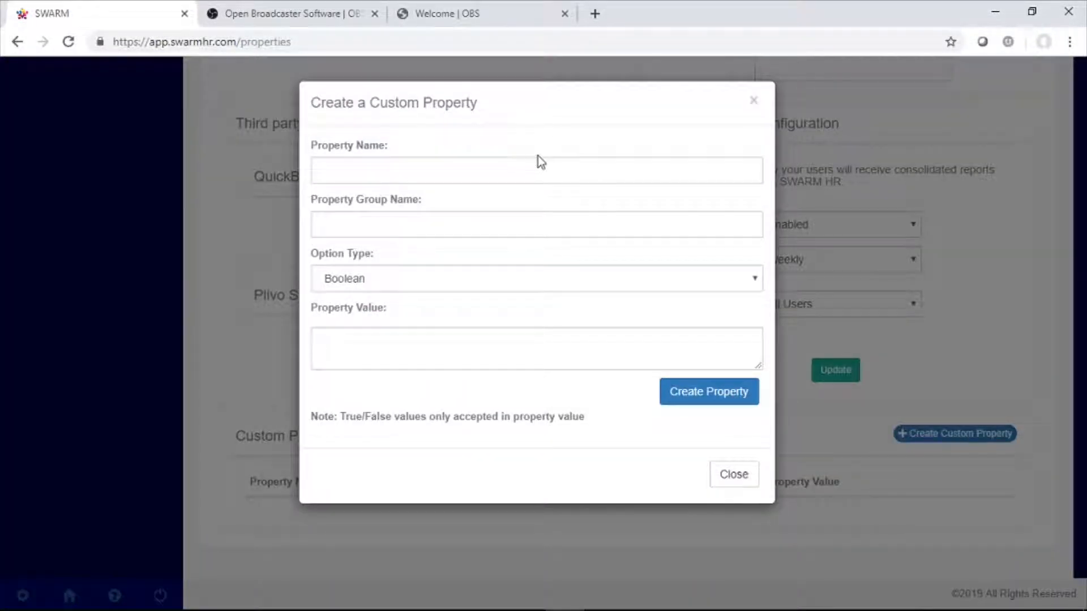
left_click(517, 162)
type("Pagination-Defualt")
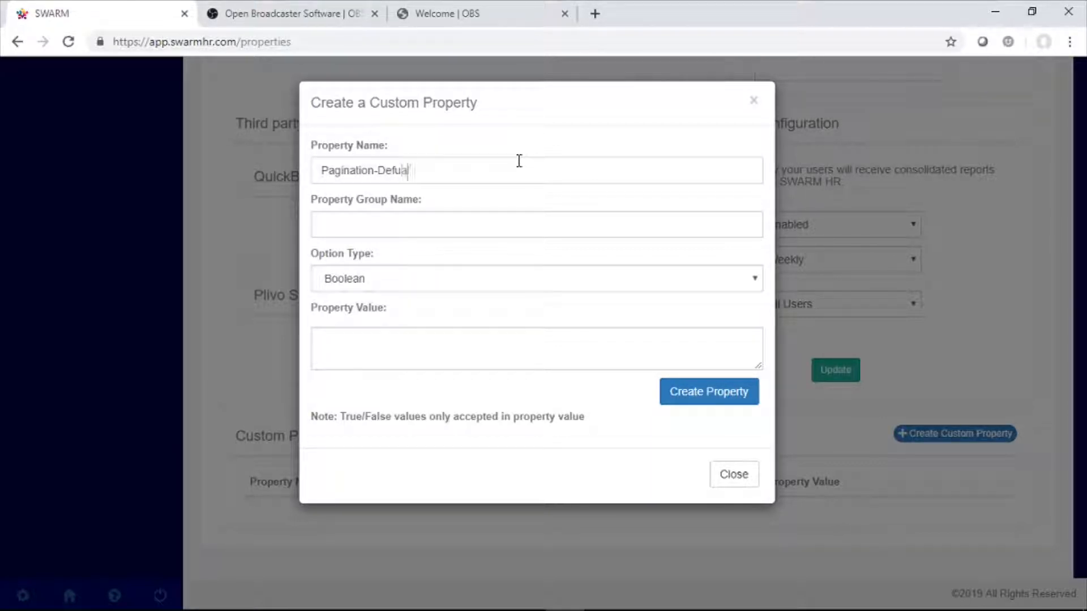
key("BackSpace")
key("BackSpace")
key("BackSpace")
key("BackSpace")
type("ault")
left_click(464, 216)
type("Pagination")
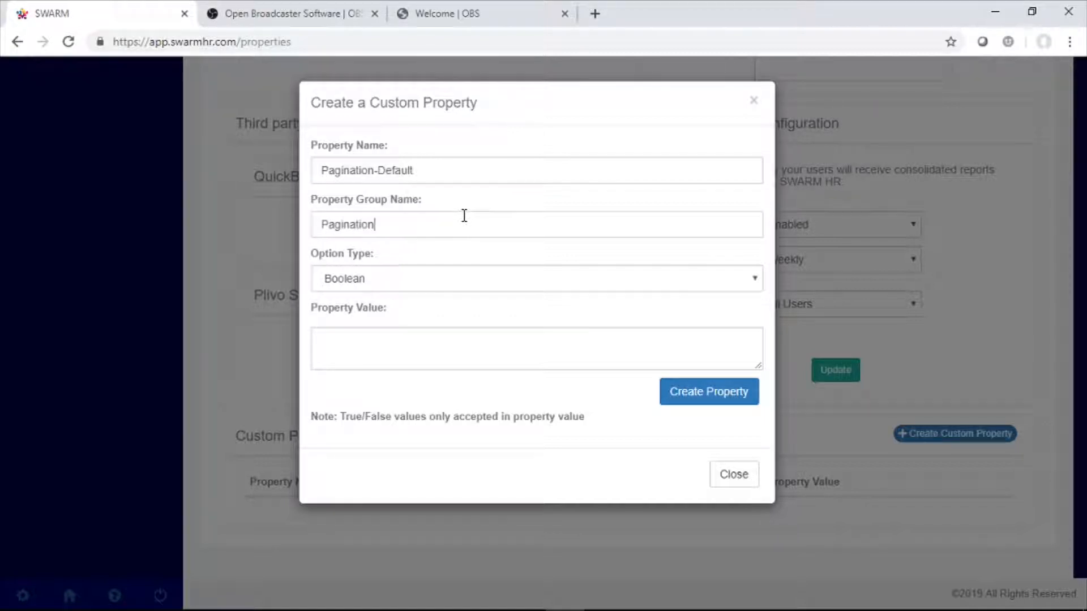
Step: Set the pagination property's option type to Number and its value to 20, and create it
left_click(437, 278)
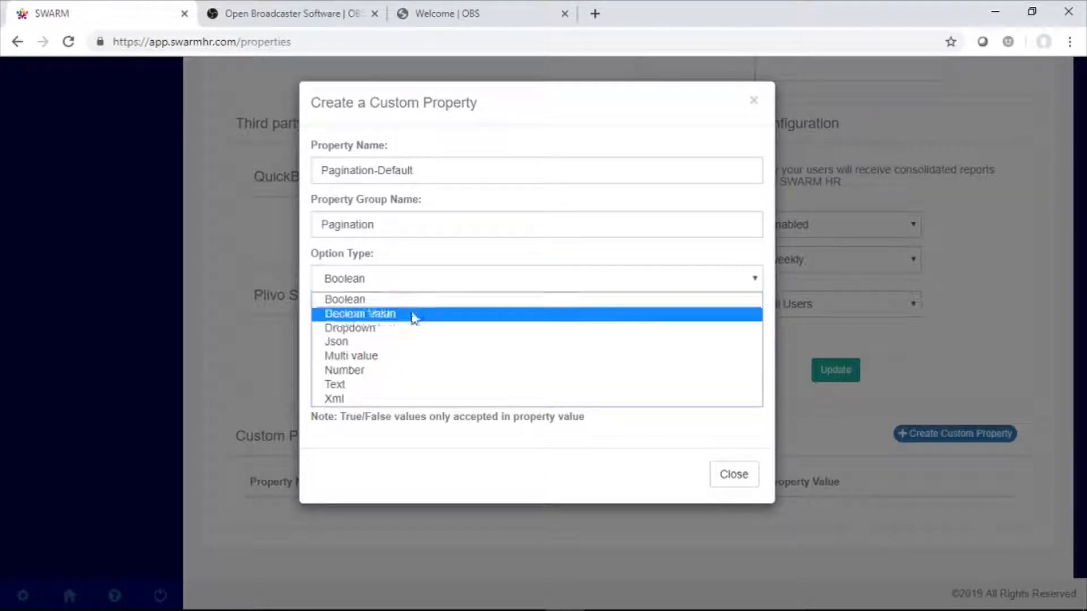
left_click(377, 370)
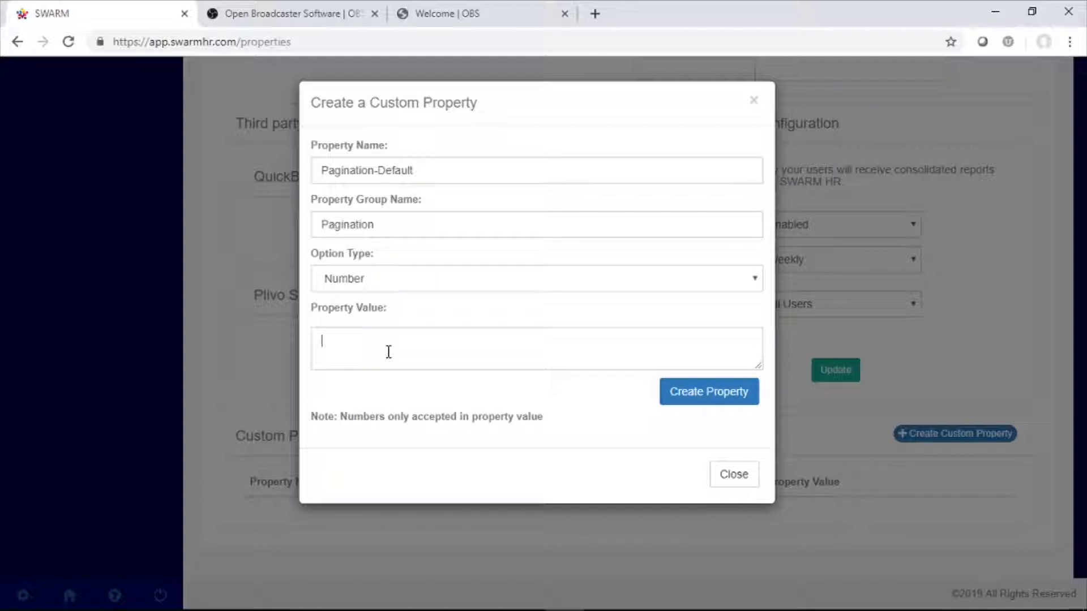
type("20")
left_click(708, 388)
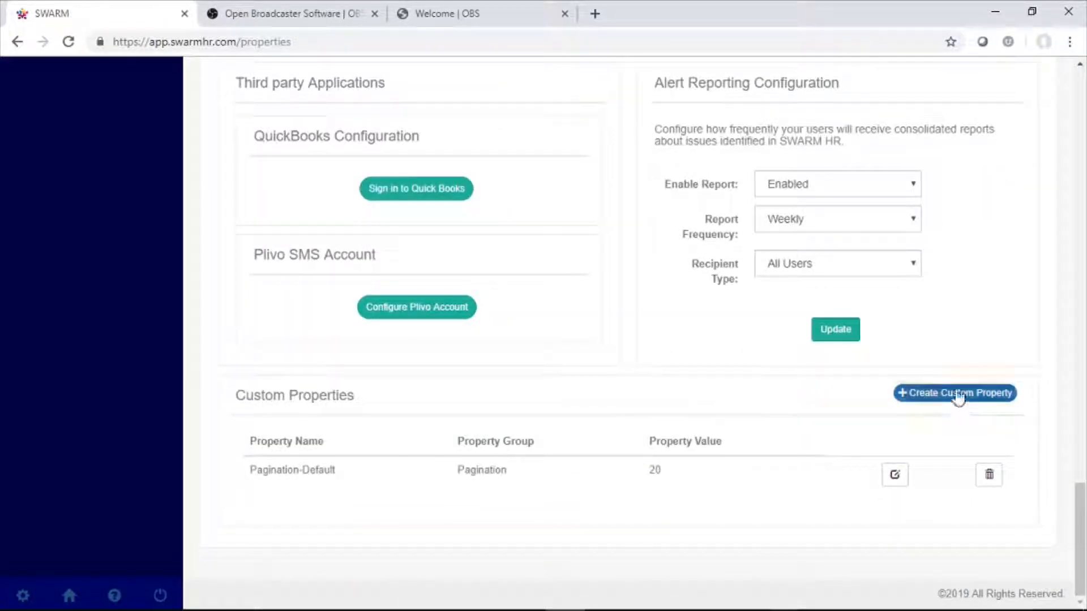
Step: Start another custom property, using Vendor-Client-Supplier as both the property name and the property group name
left_click(958, 394)
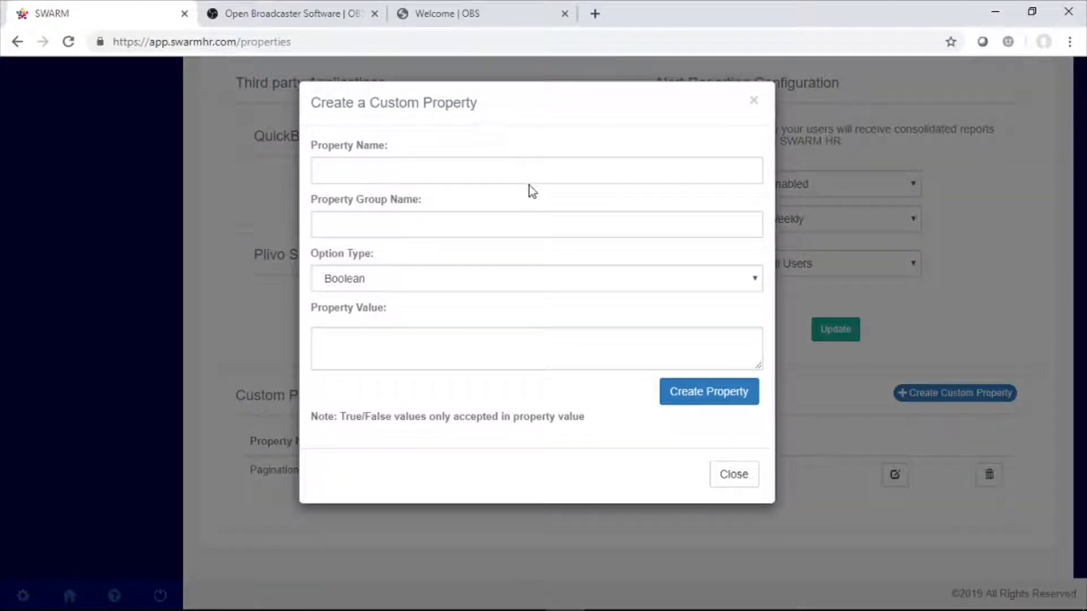
left_click(512, 164)
type("Vendor-Client-Sup")
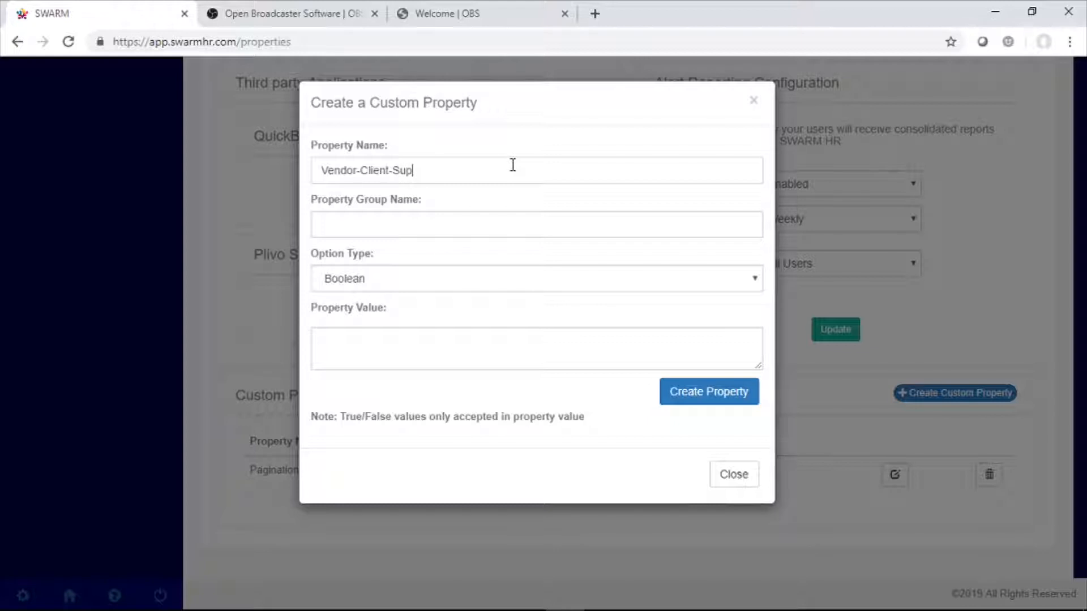
type("plier")
left_click(440, 221)
type("Vendor")
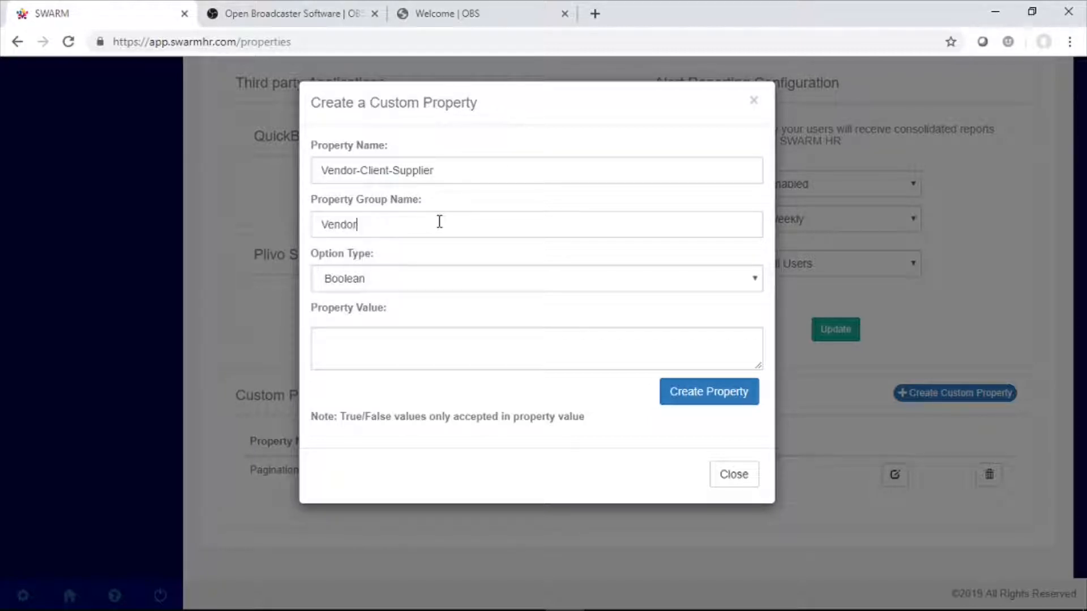
type("-Client-Supplier")
Step: Set the Vendor-Client-Supplier property's option type to Dropdown with the values High, Medium and Low, and create it
left_click(426, 280)
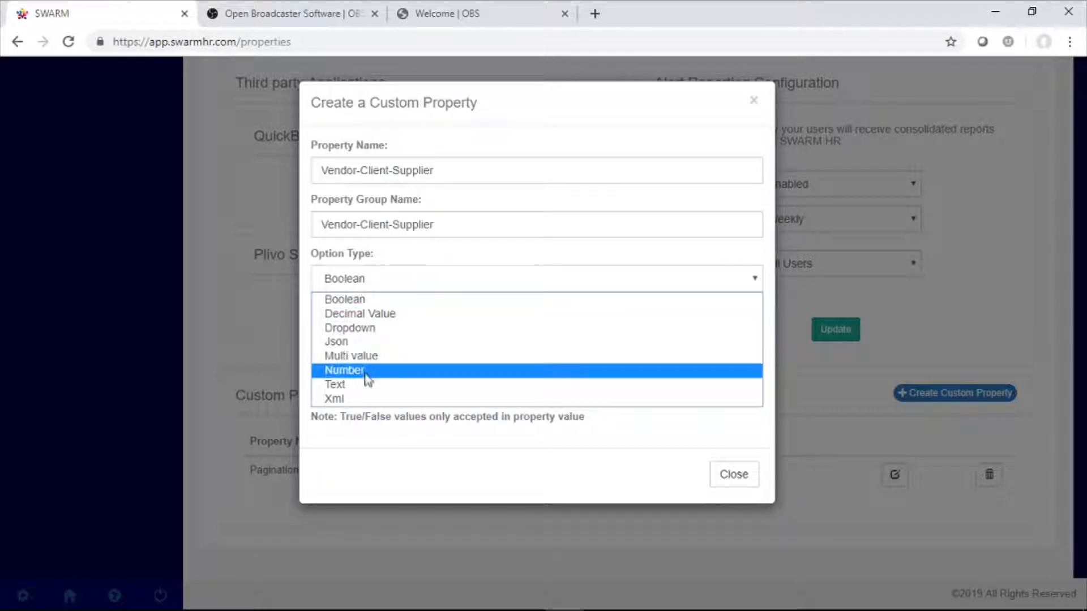
left_click(373, 329)
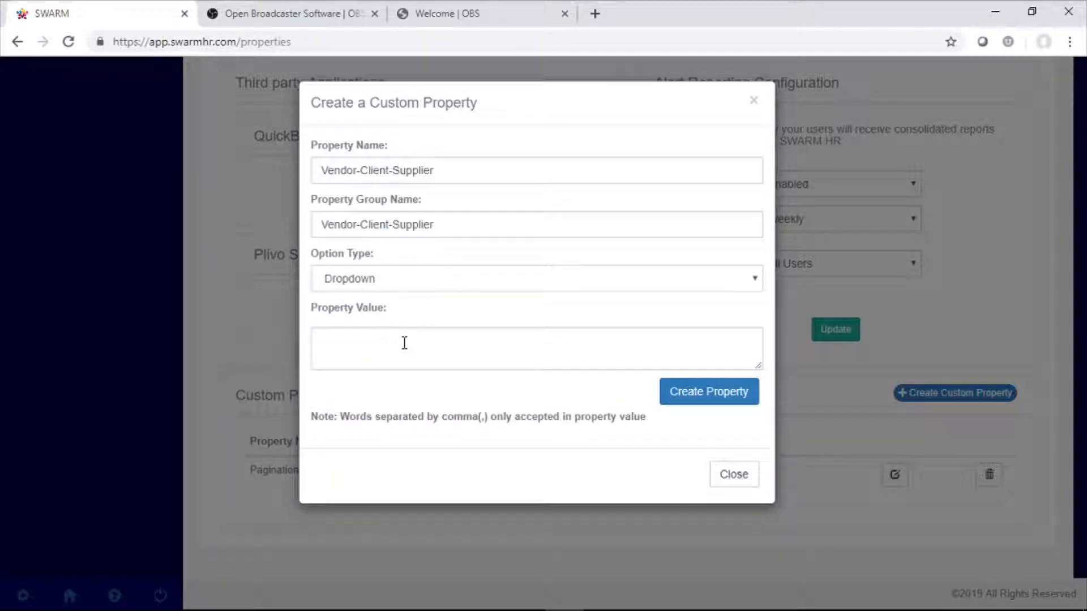
left_click(404, 343)
type("High")
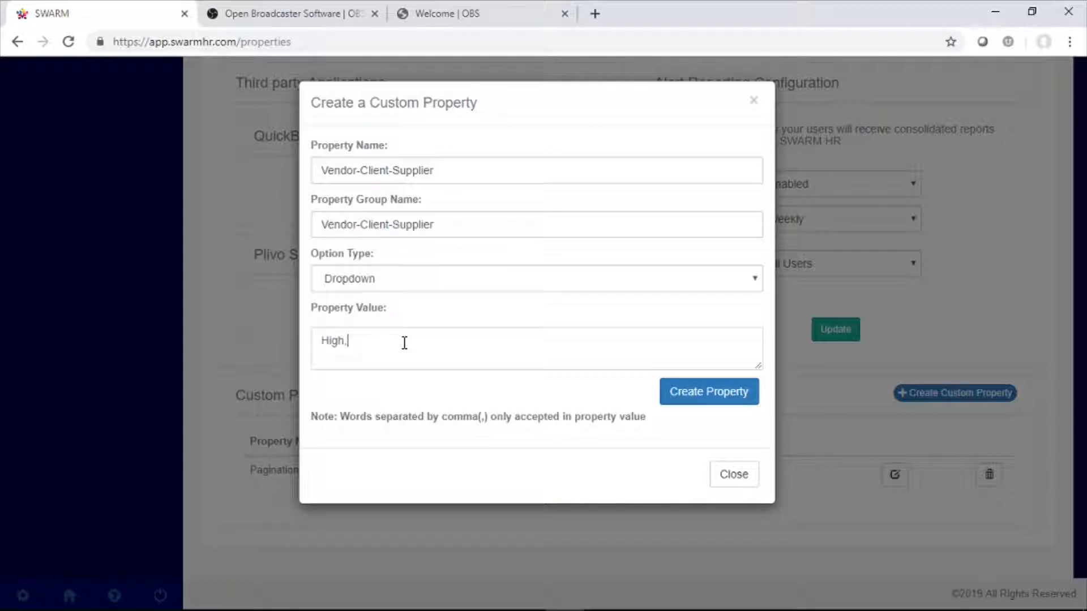
type(",Medium,Low")
left_click(688, 399)
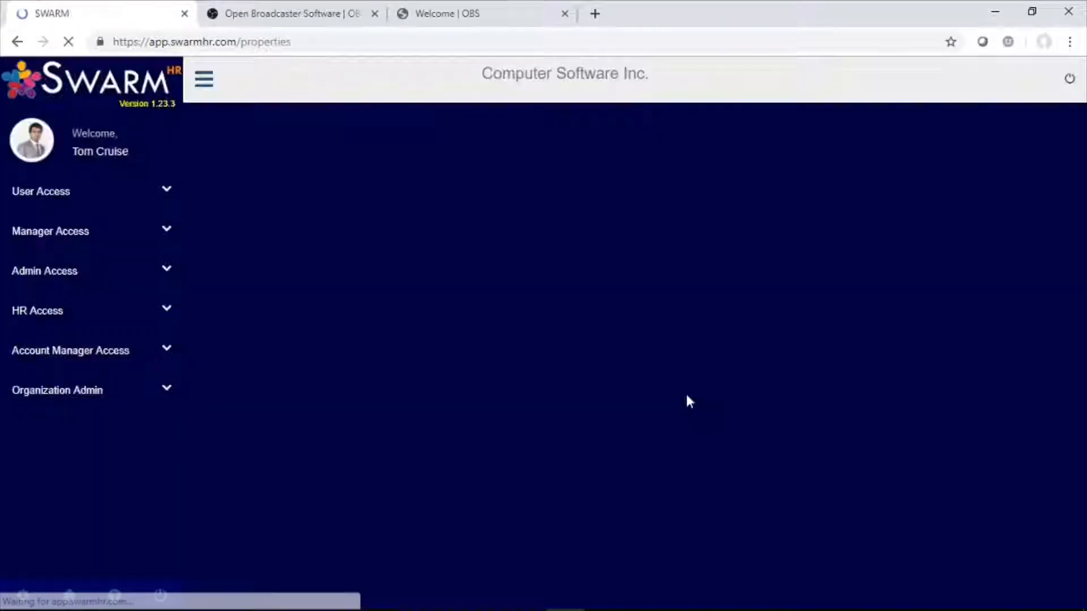
Step: Start a third custom property named Projectlist_page_size with the property group name Projects
scroll(689, 400, "down", 20)
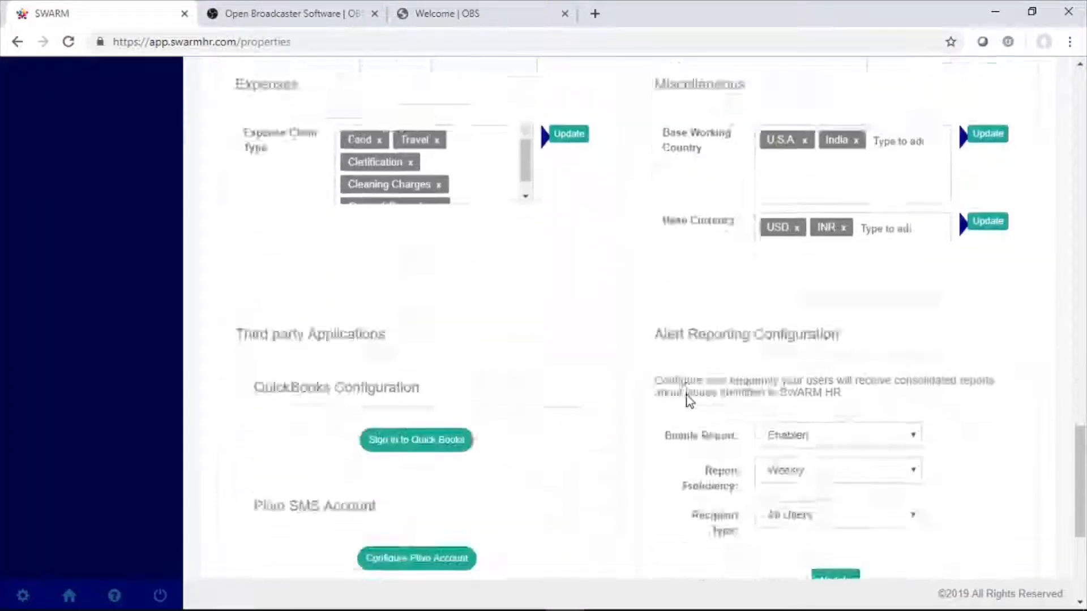
left_click(960, 416)
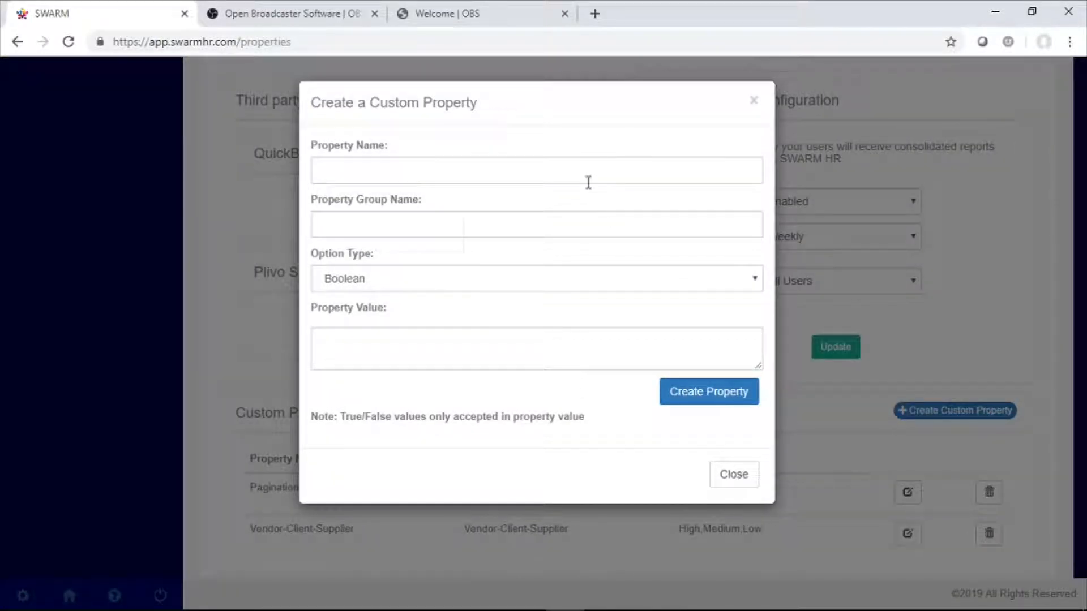
left_click(588, 181)
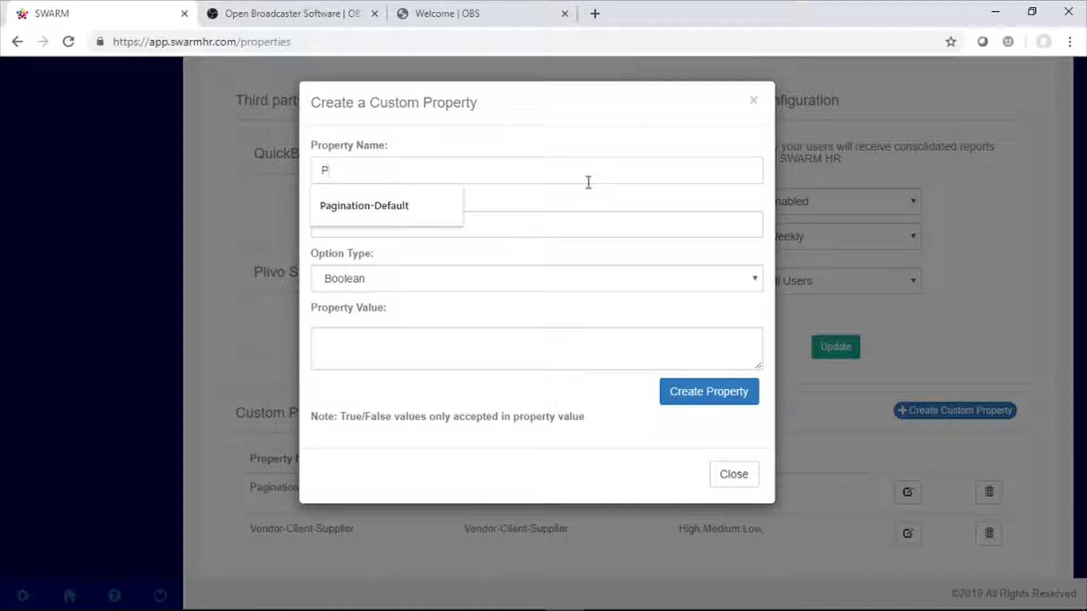
type("roject")
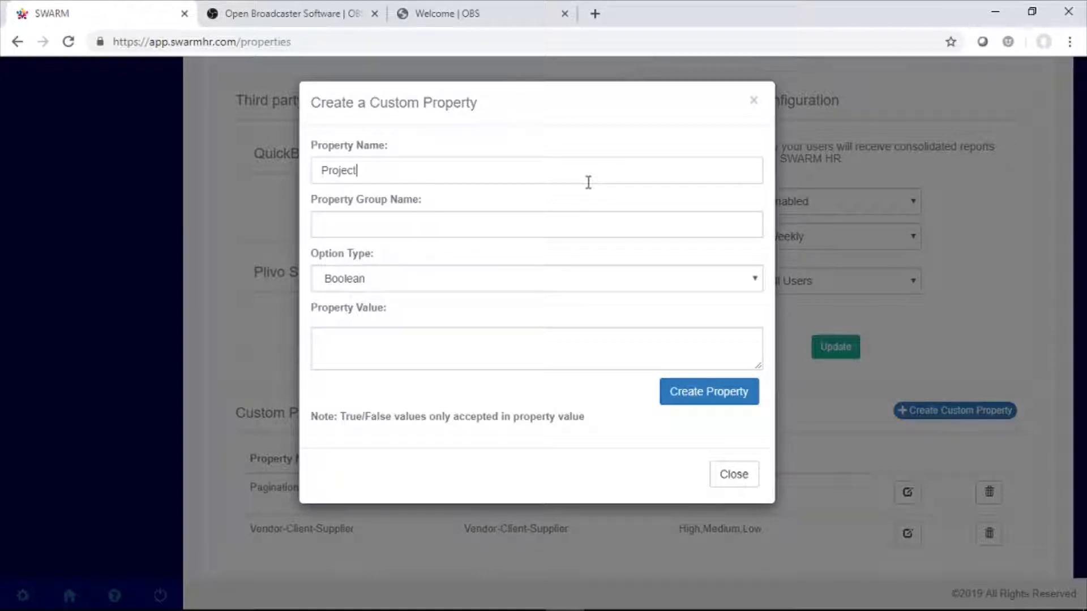
type("list")
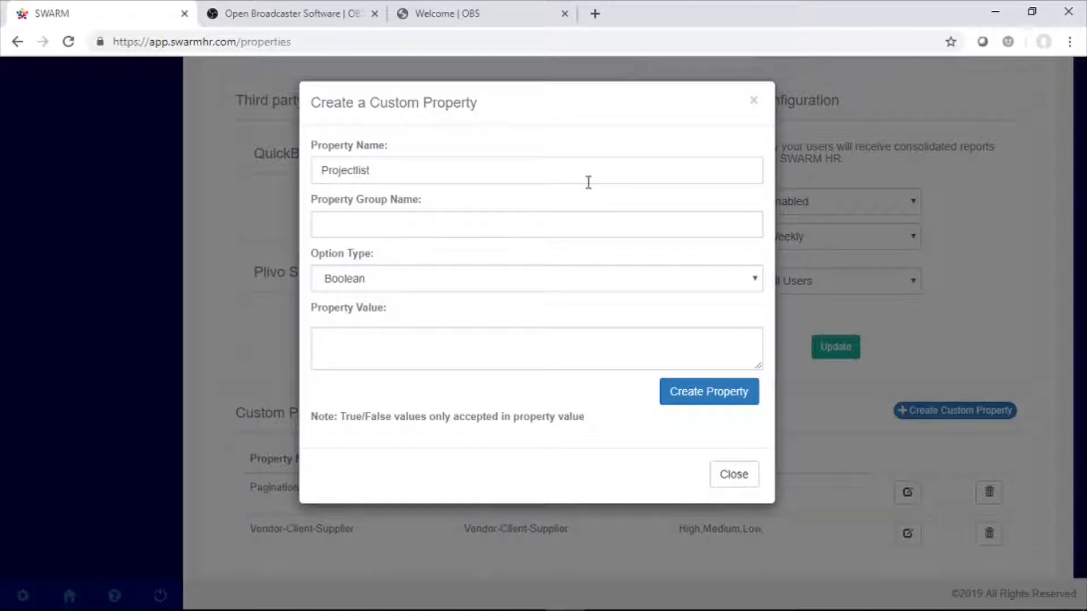
type("_page_size")
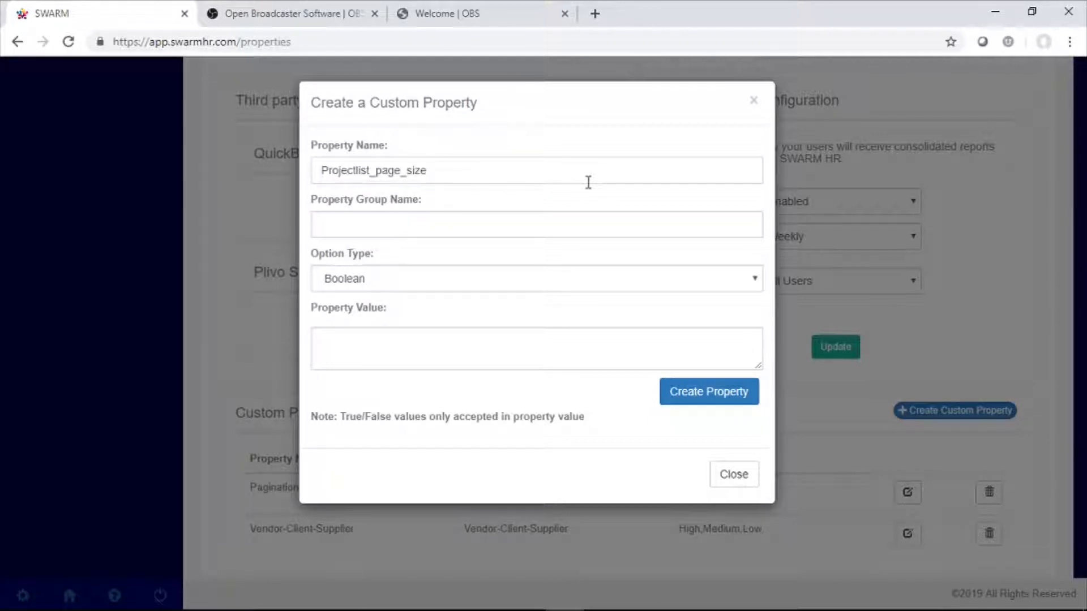
left_click(507, 218)
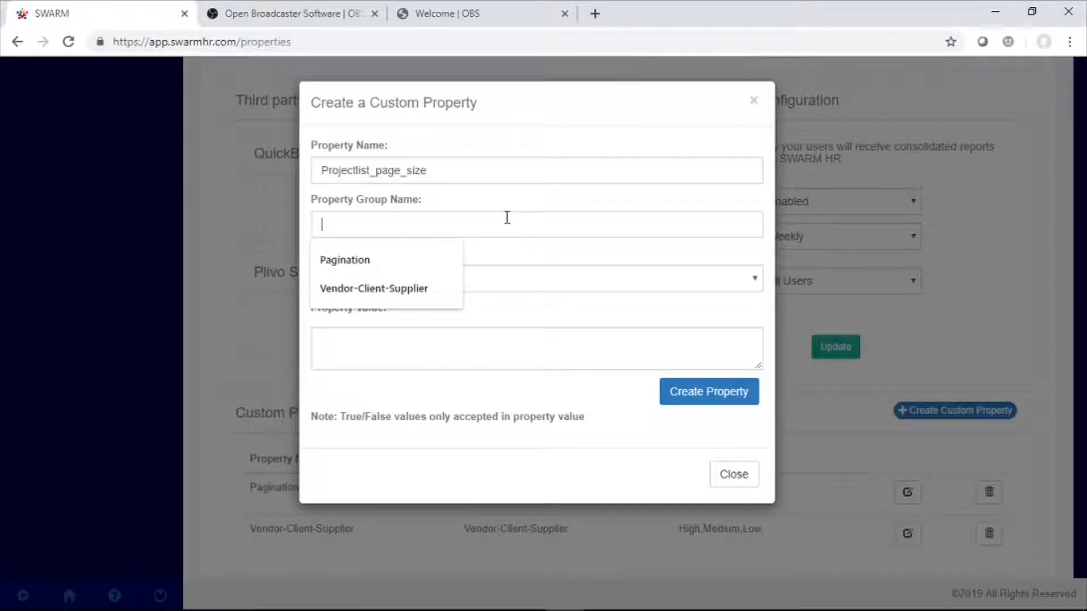
type("Projects")
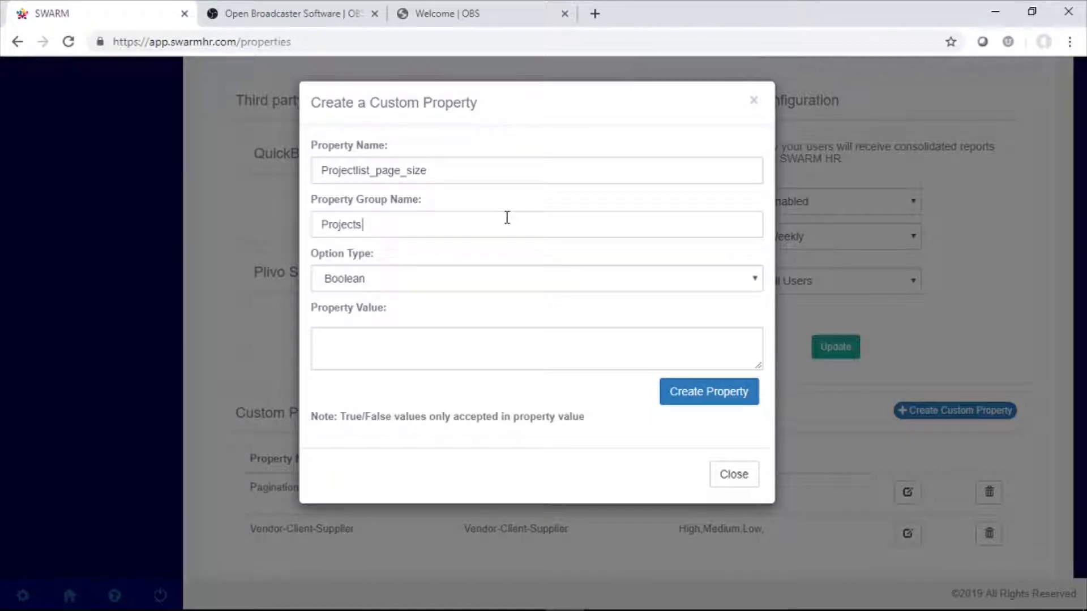
Step: Set the project list page size property's option type to Number and its value to 20, and create it
left_click(474, 279)
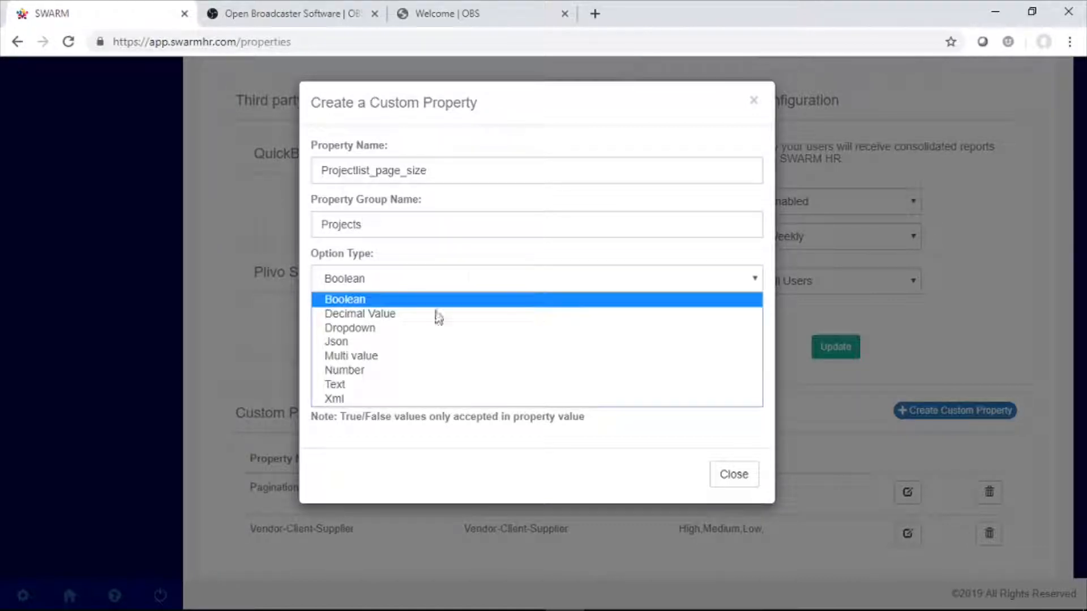
left_click(383, 377)
left_click(374, 349)
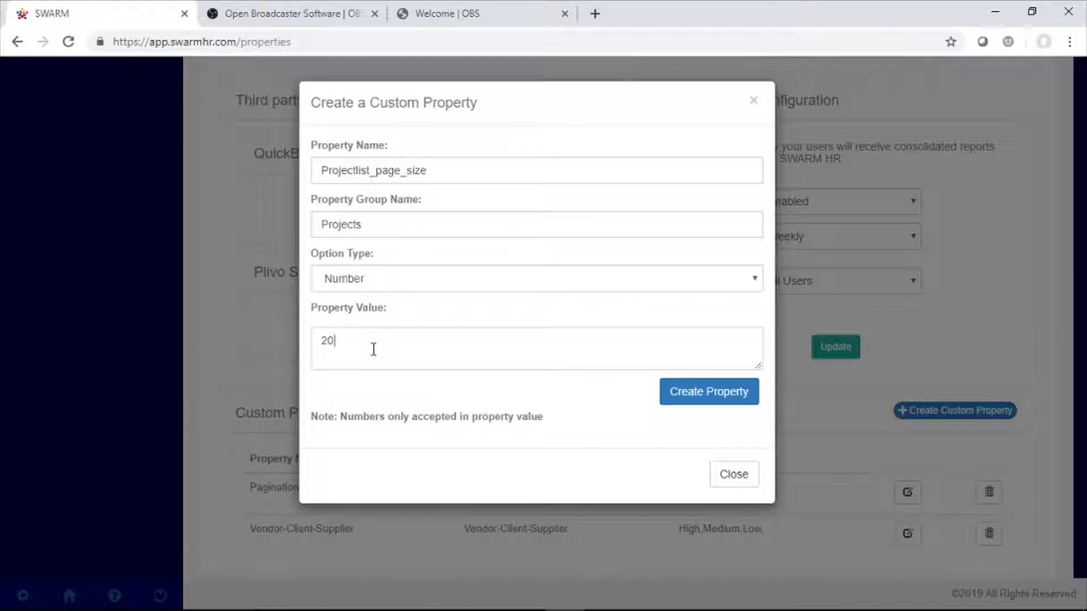
left_click(666, 390)
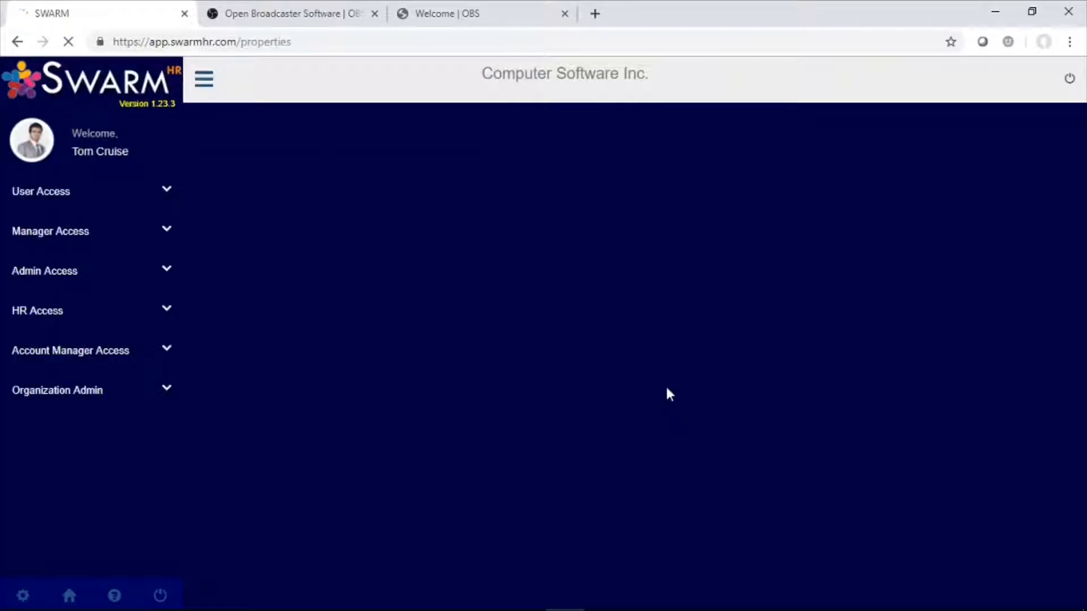
Step: Check the custom properties list and return to the beginning of the SWARM properties page
scroll(669, 394, "down", 20)
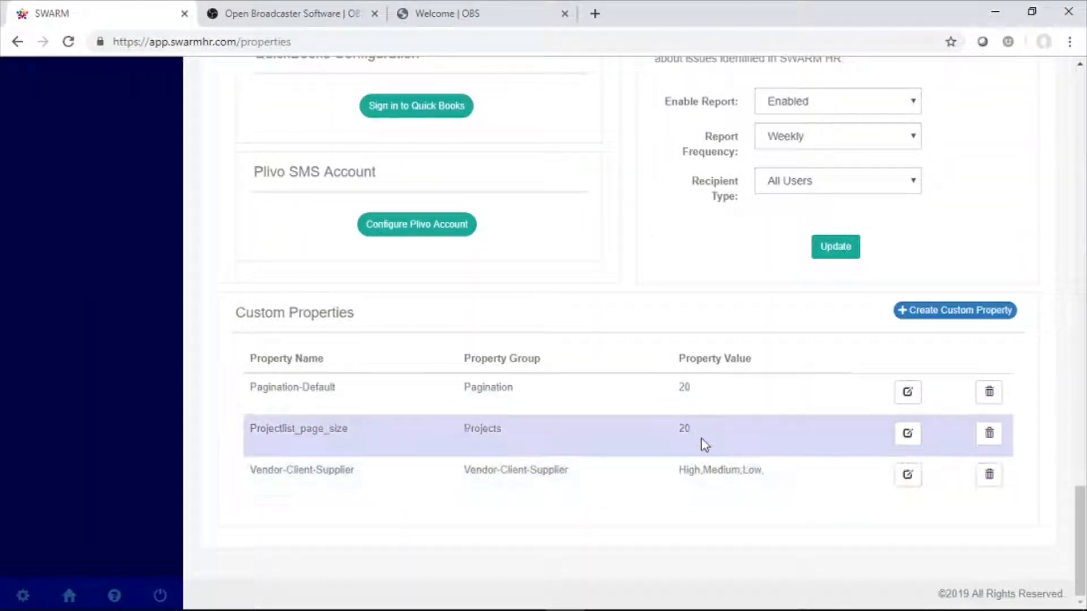
scroll(703, 444, "up", 3)
scroll(704, 445, "up", 15)
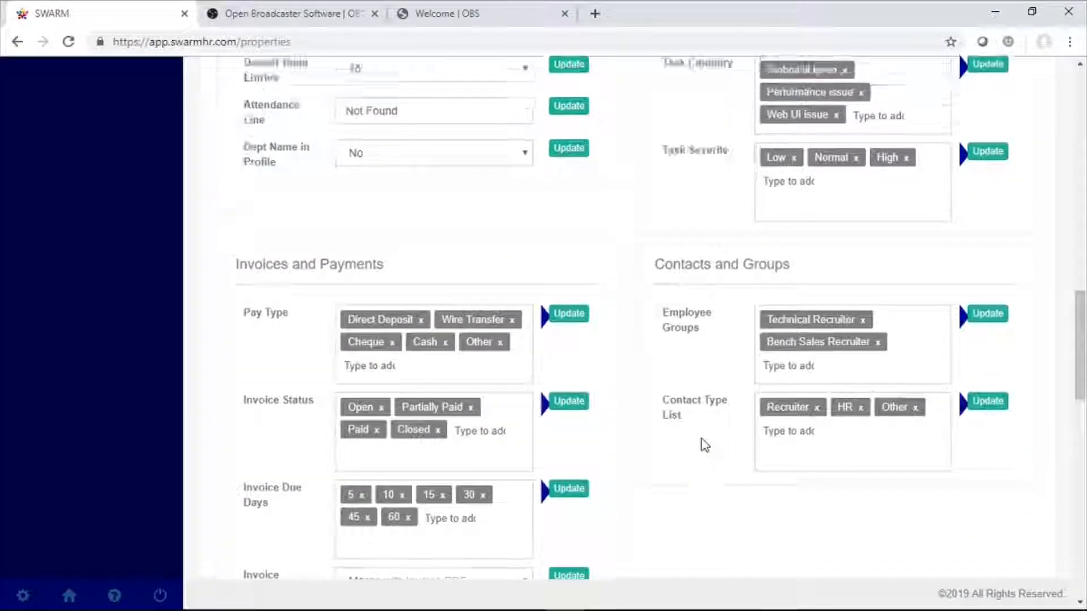
scroll(703, 445, "up", 10)
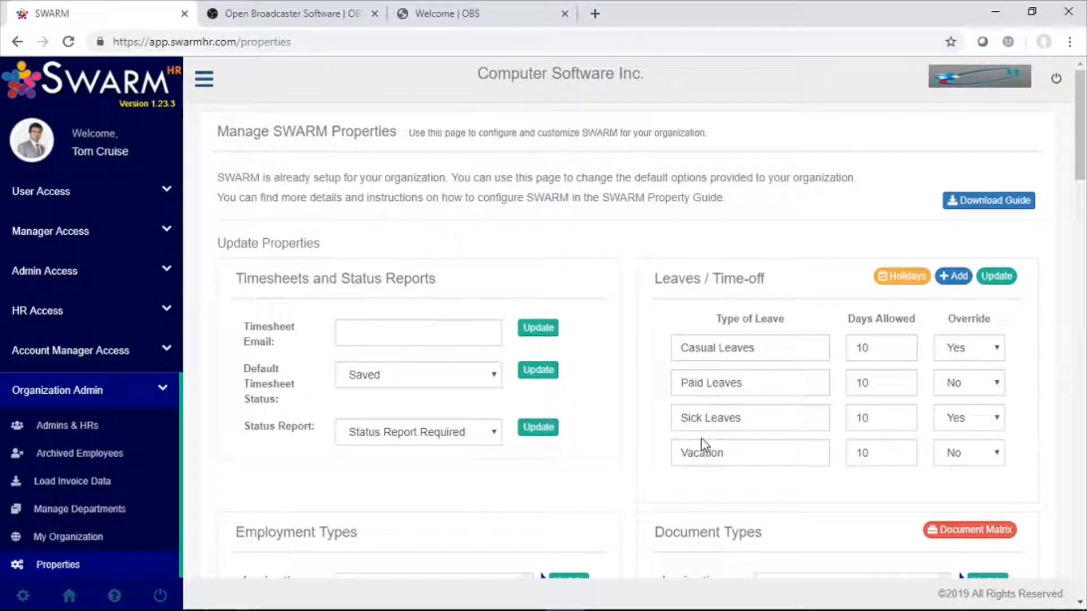